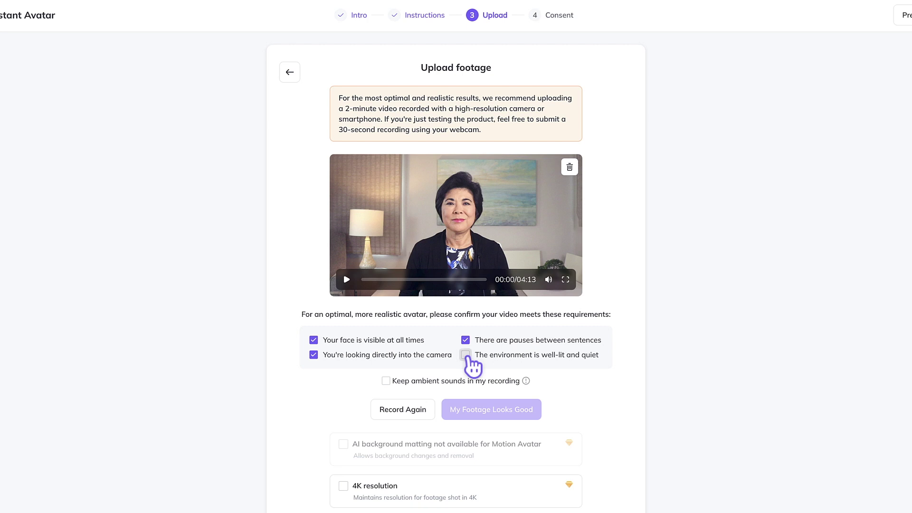
Approve the uploaded footage and choose to record the consent via webcam
left_click(523, 409)
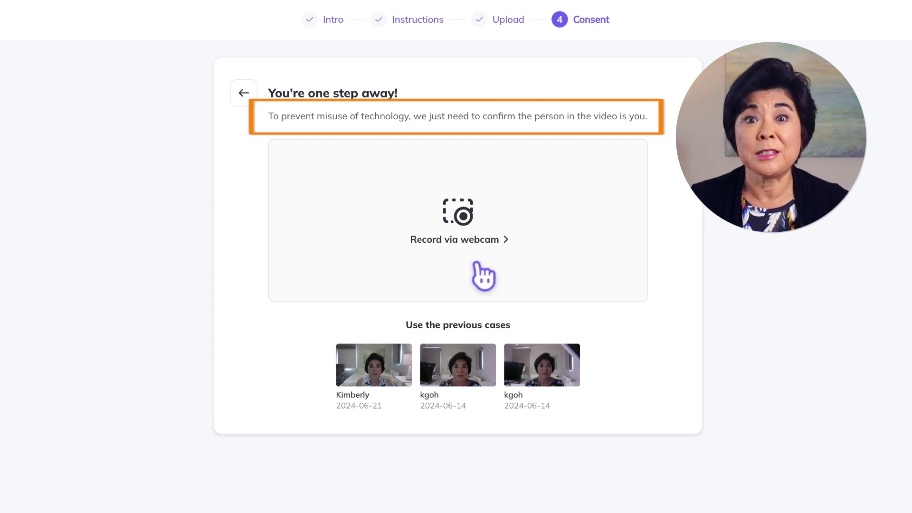
left_click(483, 276)
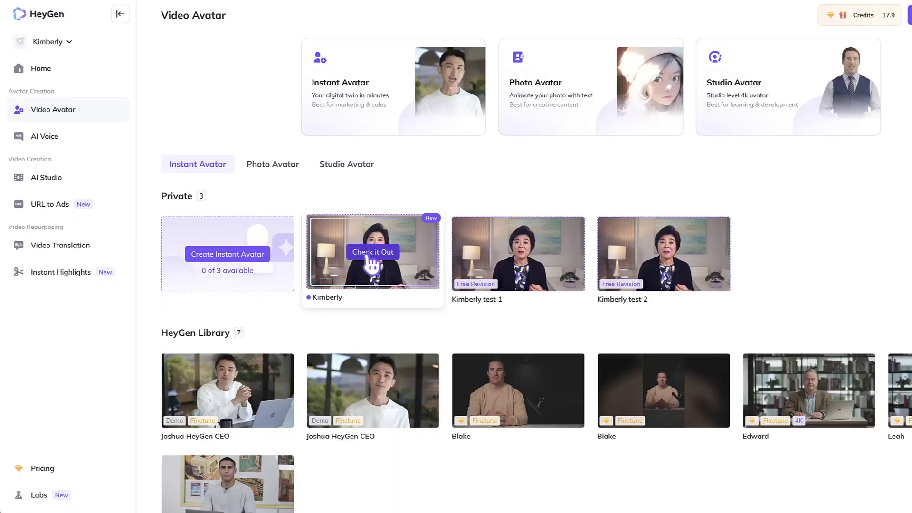
Check out the new private instant avatar and create a landscape video from it with AI Studio
left_click(372, 253)
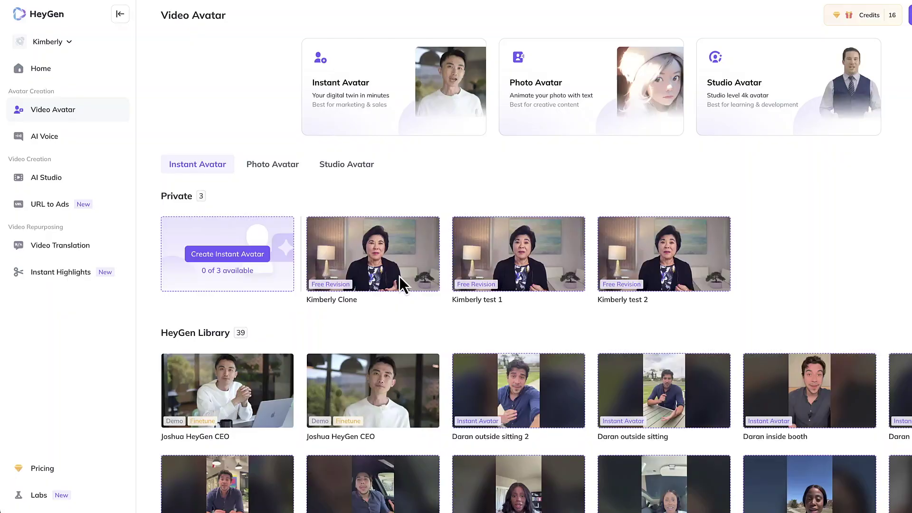
mouse_move(396, 269)
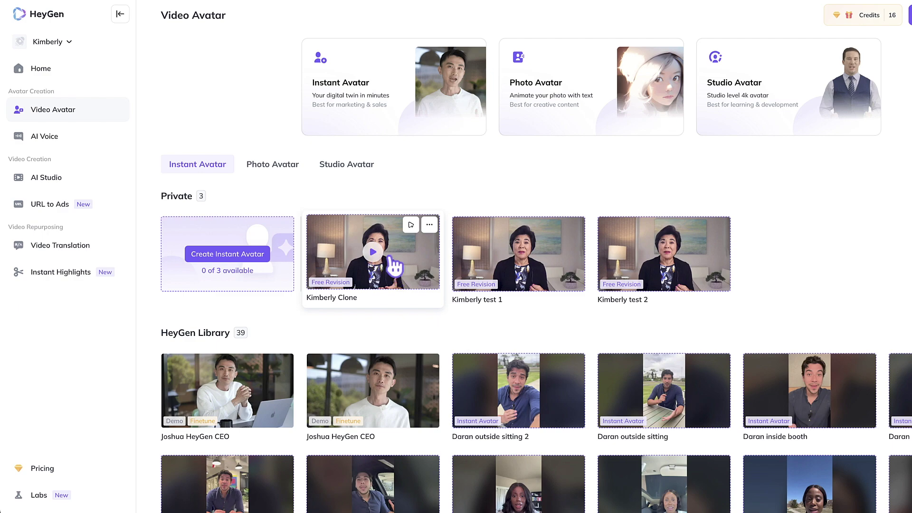
left_click(393, 264)
left_click(532, 400)
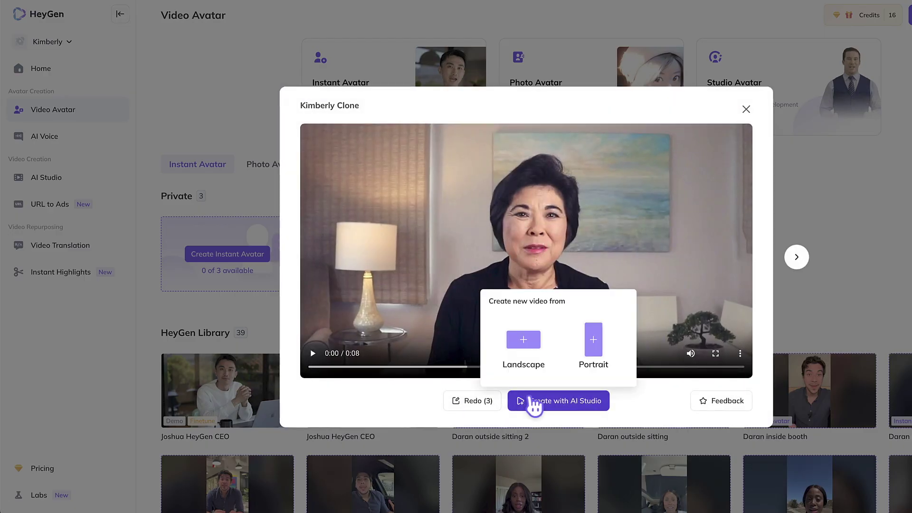
left_click(524, 343)
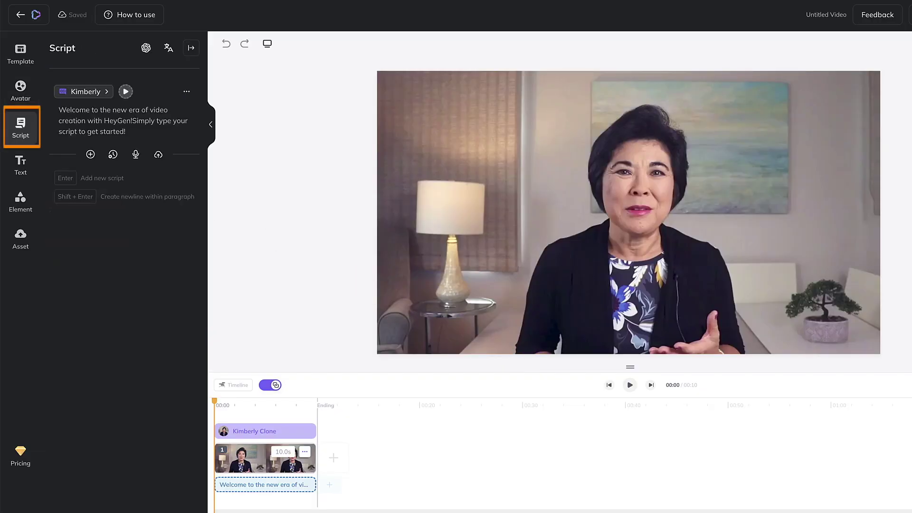
Replace the default script with "You can type a script, generate a script with AI, or upload an audio file."
left_click(123, 121)
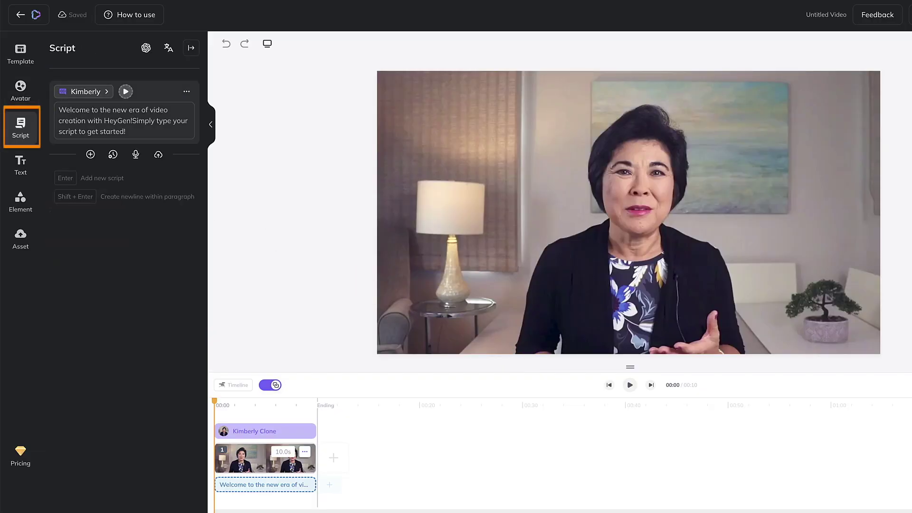
left_click_drag(59, 110, 138, 143)
type("Yo")
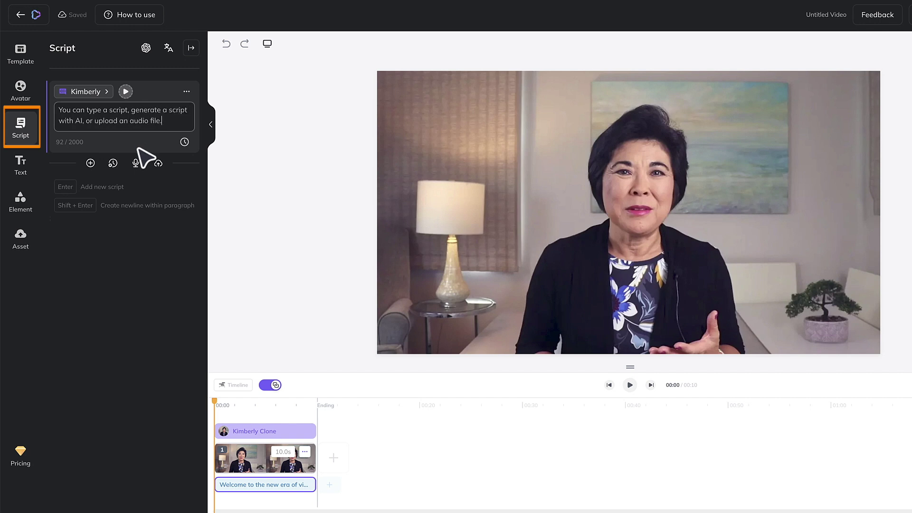
left_click(264, 101)
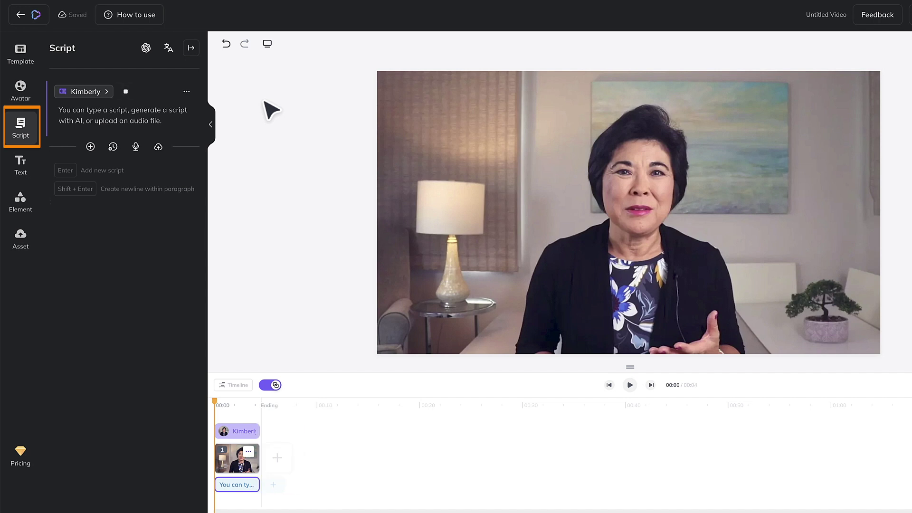
Ask the GPT4 Script Writer to "write a paragraph about how businesses can use heygen" and then to "make it shorter"
left_click(145, 47)
type("w")
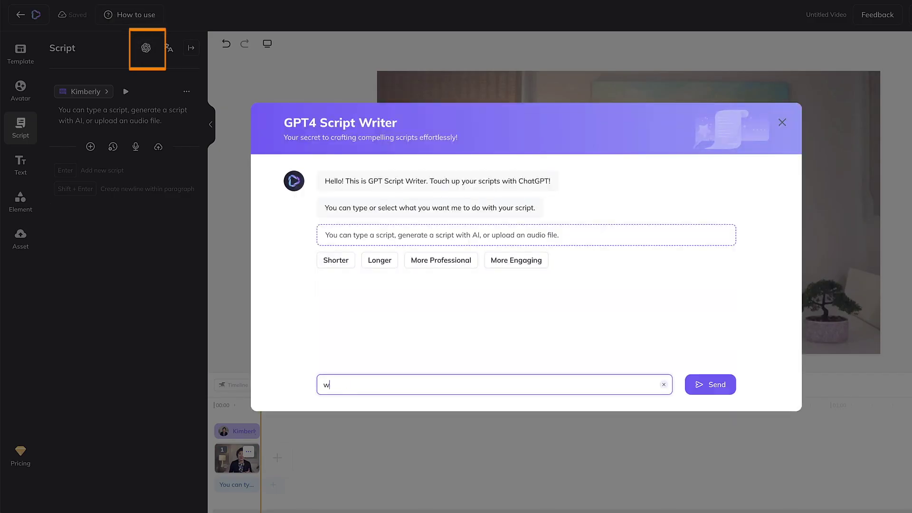
type("rite a paragraph about how businesses can use heygen")
key("Return")
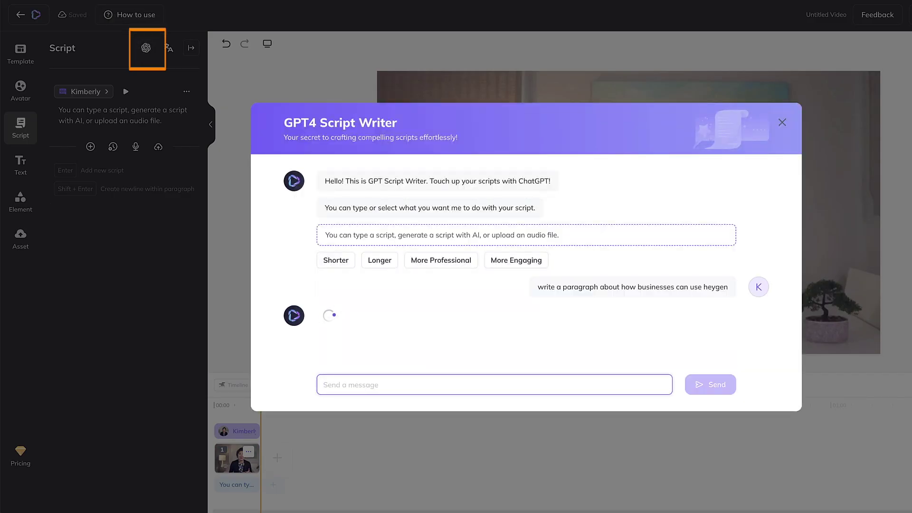
type("make it shorter")
key("Return")
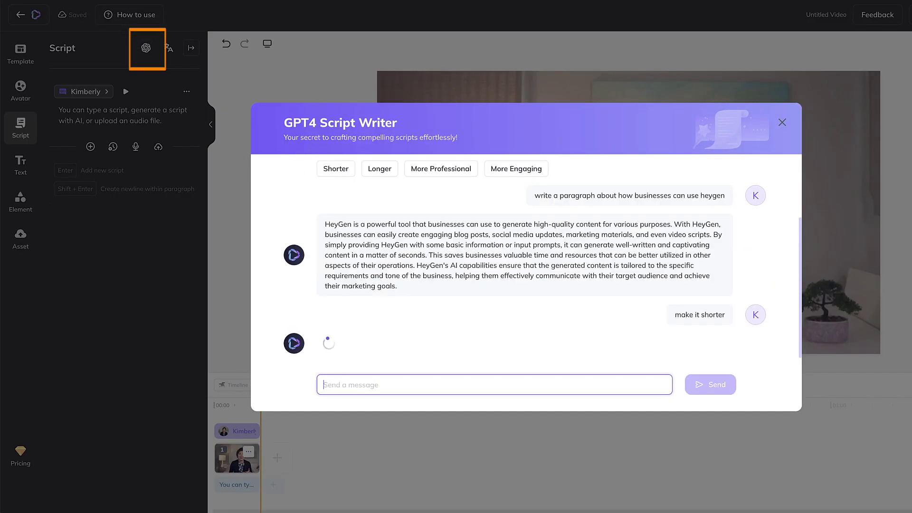
Add the shortened AI-generated text as a second script block and look at its voice options
left_click_drag(325, 313, 482, 324)
left_click_drag(427, 315, 90, 180)
left_click(782, 123)
left_click(147, 335)
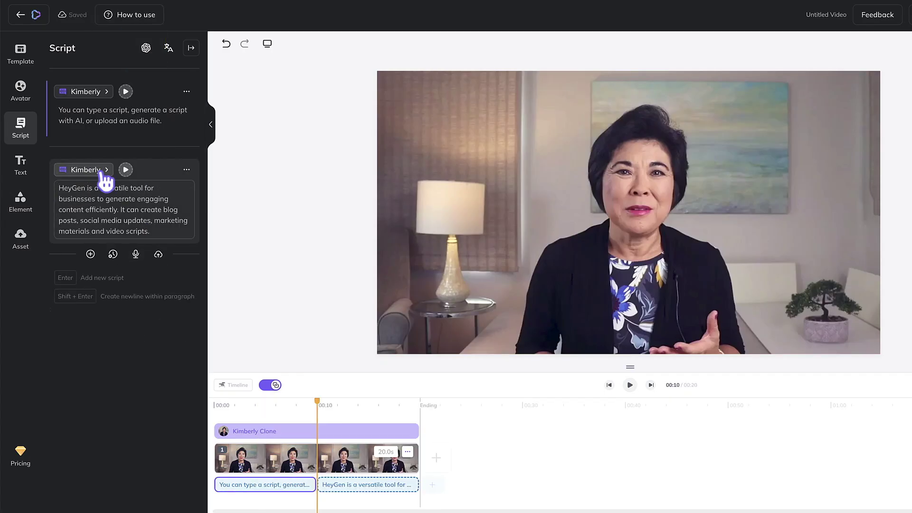
left_click(100, 170)
left_click(745, 101)
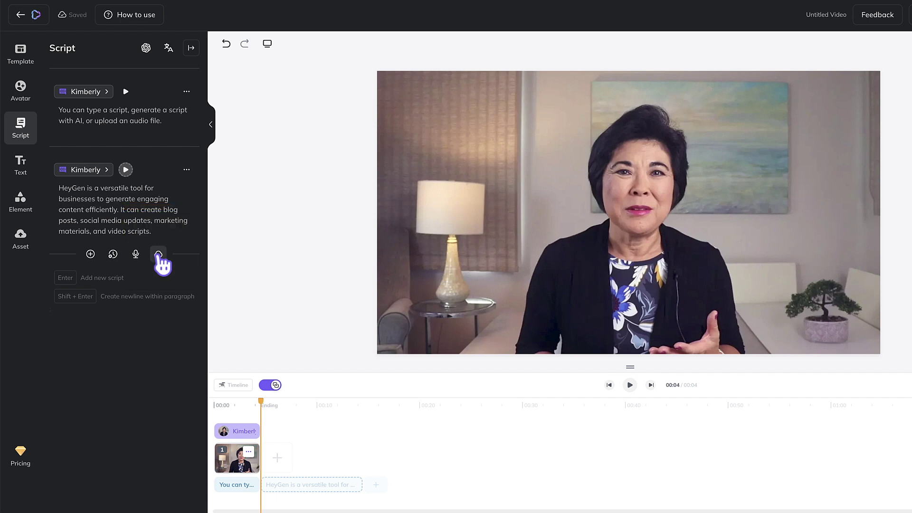
Add the audio file Hey There-enhanced-50p.wav below the two scripts and play the video
left_click(159, 254)
left_click(250, 147)
left_click(779, 371)
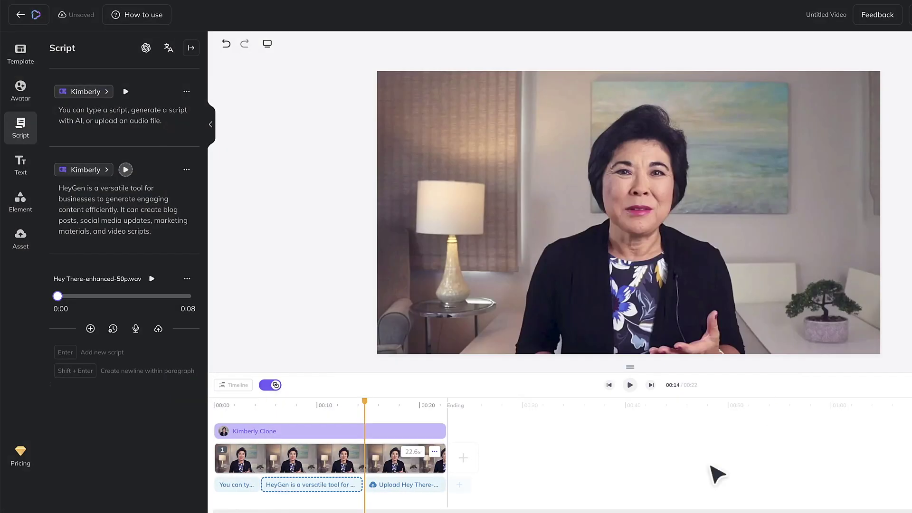
left_click(630, 385)
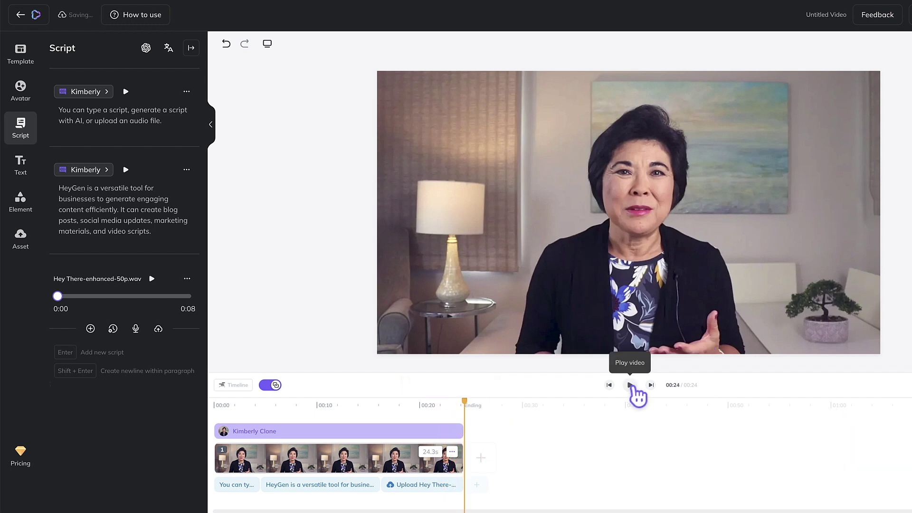
Delete both text script blocks so that only the uploaded audio drives the avatar
left_click(186, 170)
left_click(230, 345)
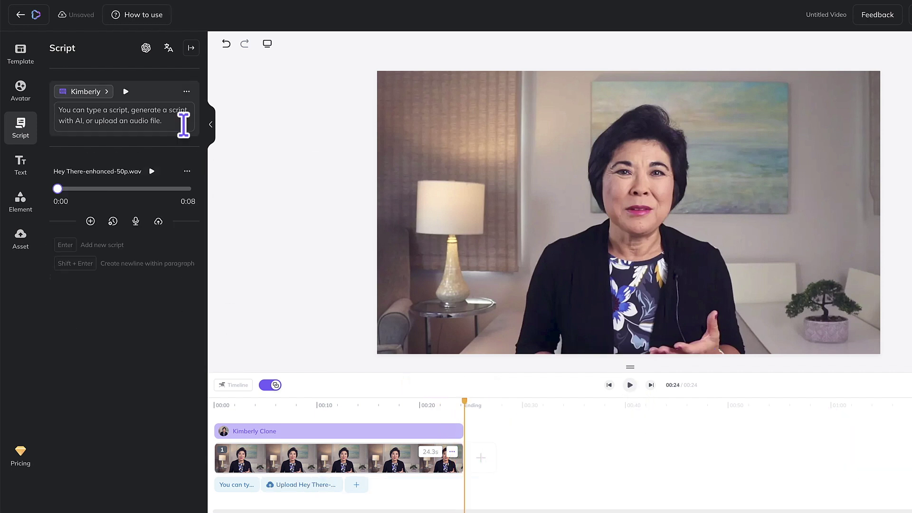
left_click(186, 92)
left_click(235, 266)
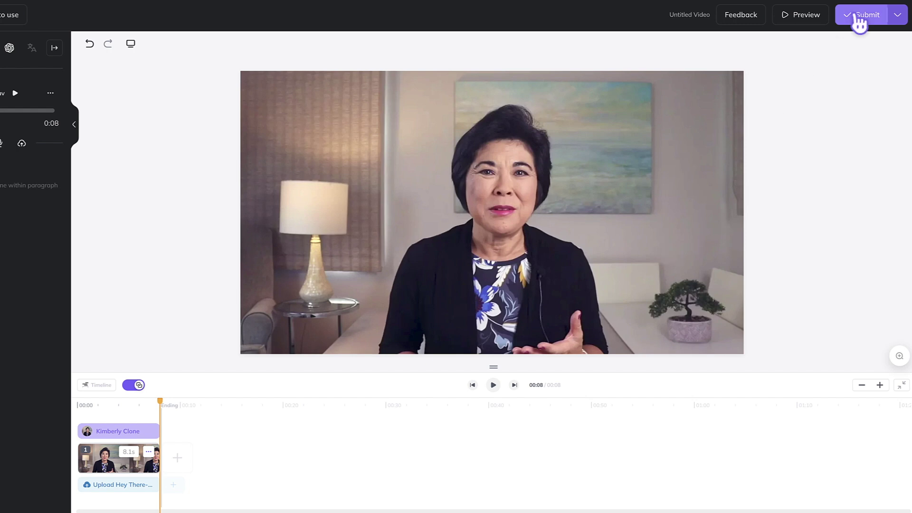
Submit the avatar video and open "test video of clone" from the AI Studio projects
left_click(854, 23)
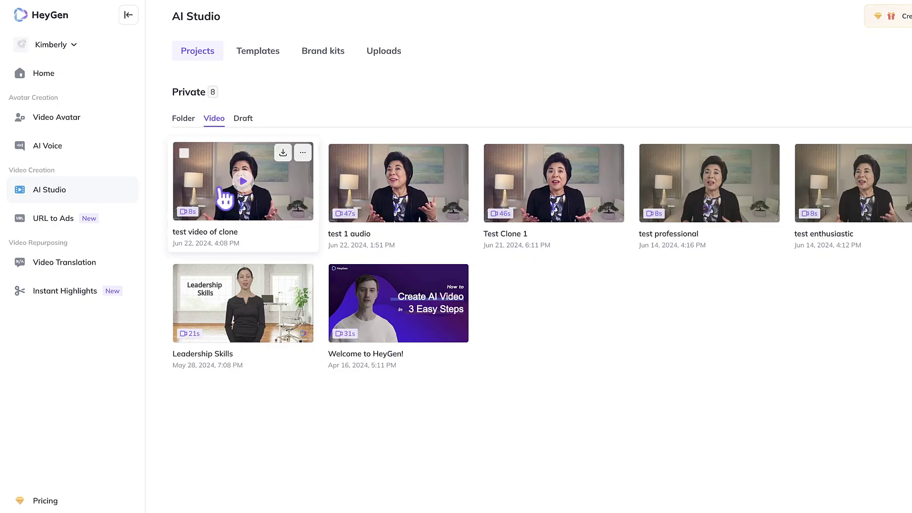
left_click(275, 200)
left_click(249, 280)
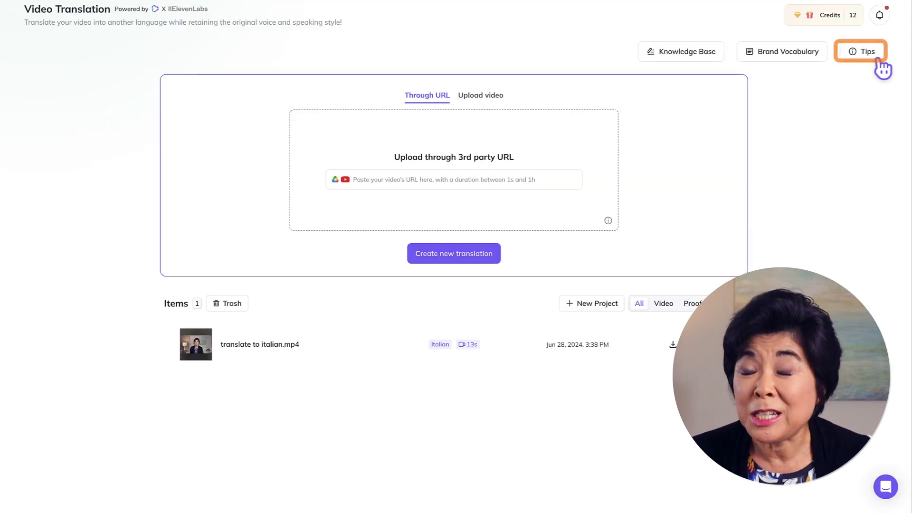
Read through the tips for video translation
left_click(863, 53)
left_click_drag(592, 153, 592, 257)
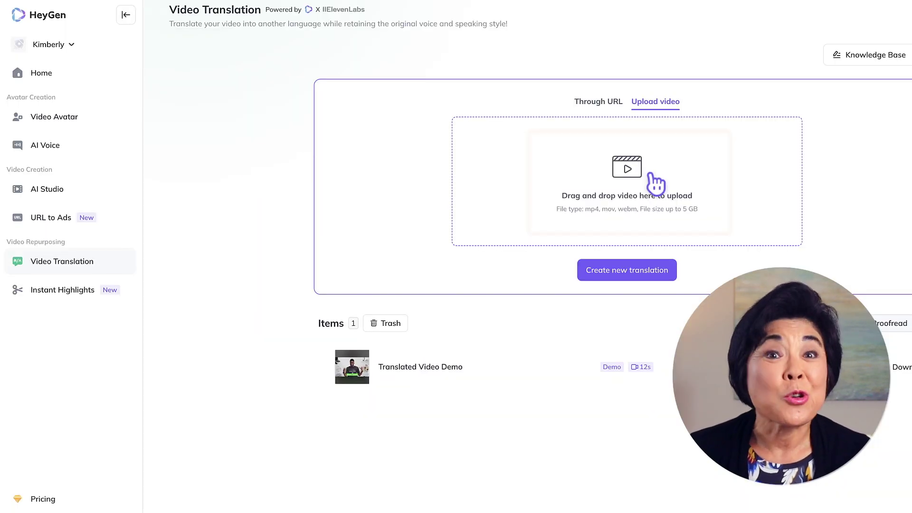
Upload the file translate to italian.mp4 from the desktop for video translation
left_click(650, 178)
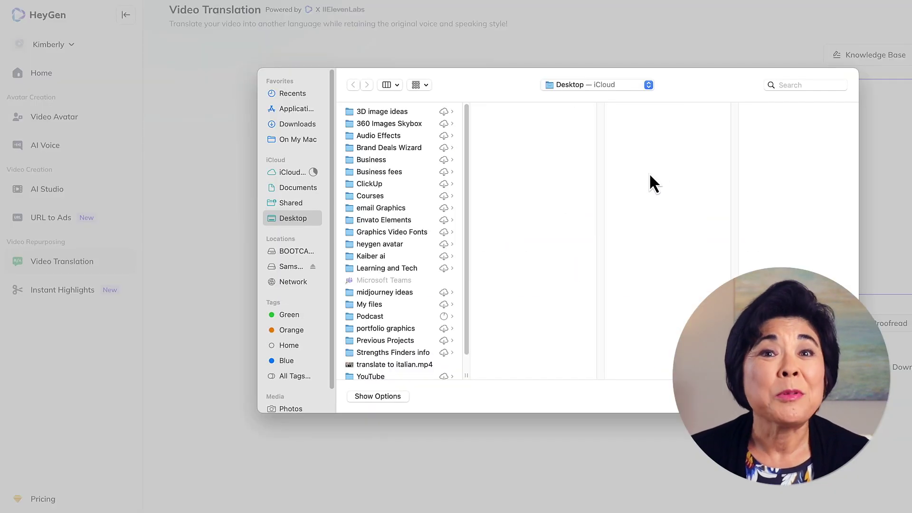
scroll(463, 267, "down", 2)
left_click(437, 344)
left_click(828, 396)
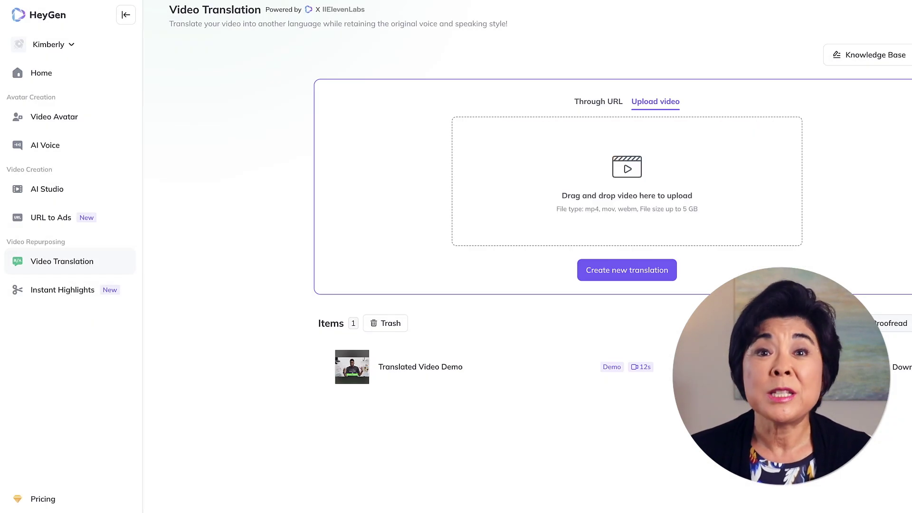
Create a new direct translation of the uploaded video with Italian v1 as the target language
left_click(653, 273)
left_click(599, 220)
left_click(582, 186)
left_click(499, 214)
type("ian")
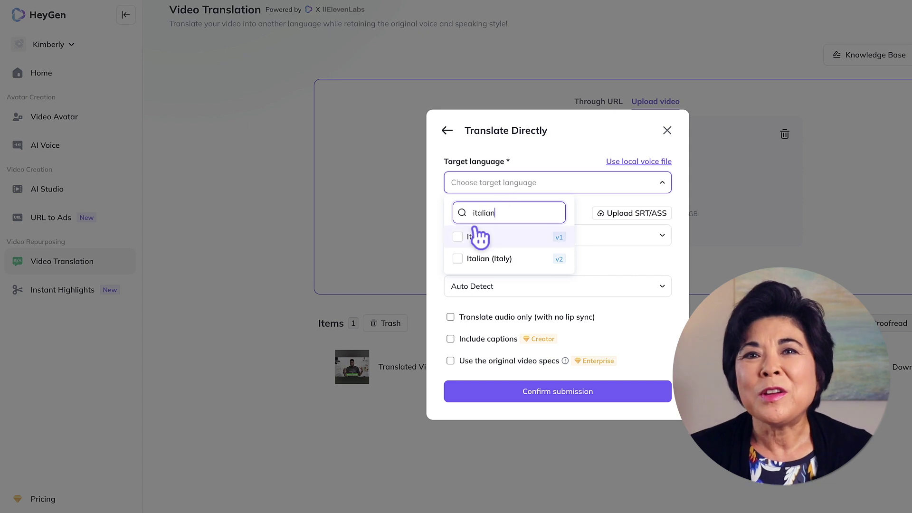
left_click(478, 236)
Set the number of speakers to 1 and submit the translation
left_click(538, 287)
left_click(484, 339)
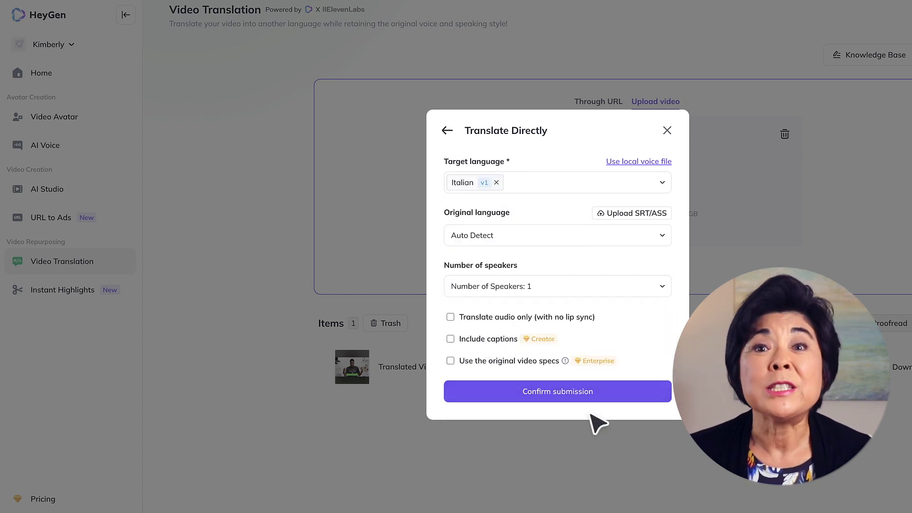
left_click(580, 394)
left_click(603, 401)
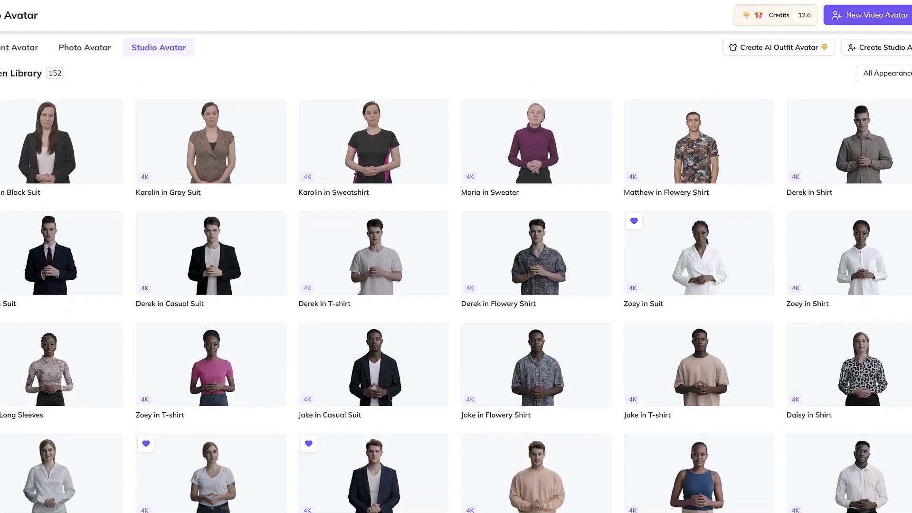
Browse the studio avatars in the HeyGen Library
scroll(455, 285, "down", 5)
scroll(456, 285, "down", 7)
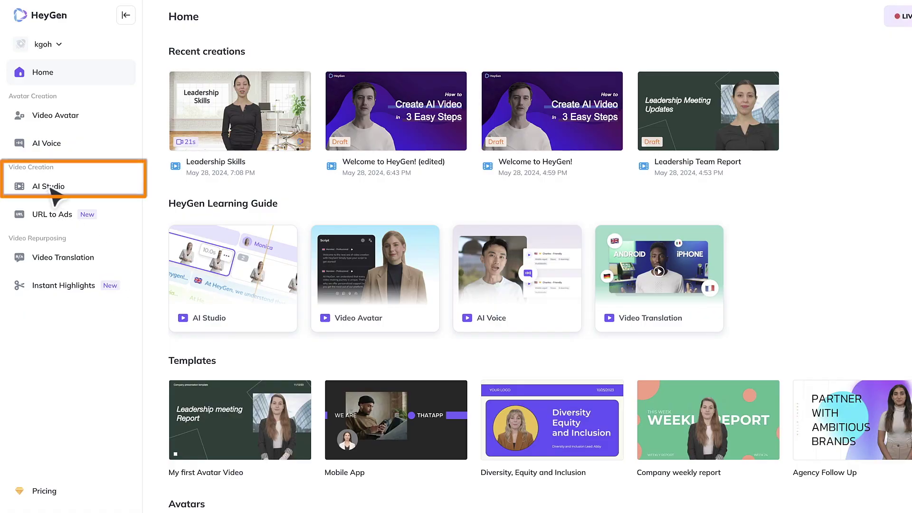
Browse the AI Studio template library in landscape and portrait format
left_click(53, 186)
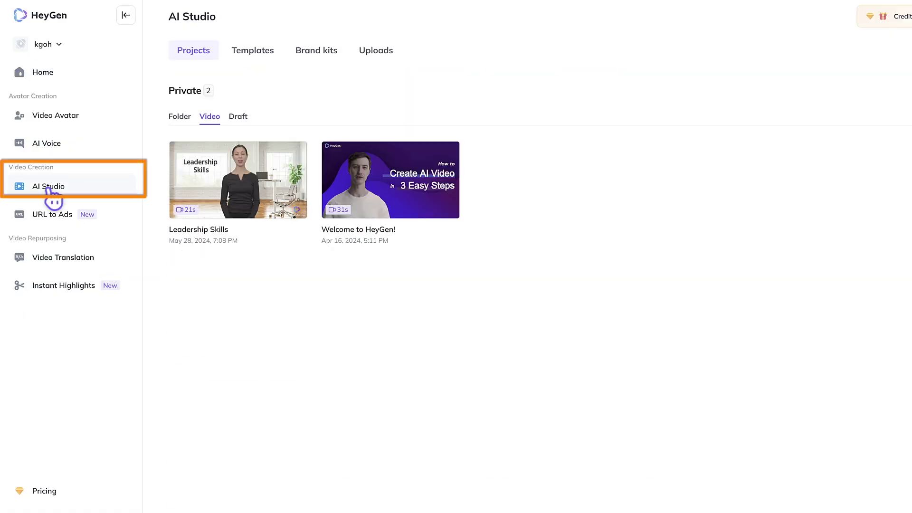
left_click(253, 50)
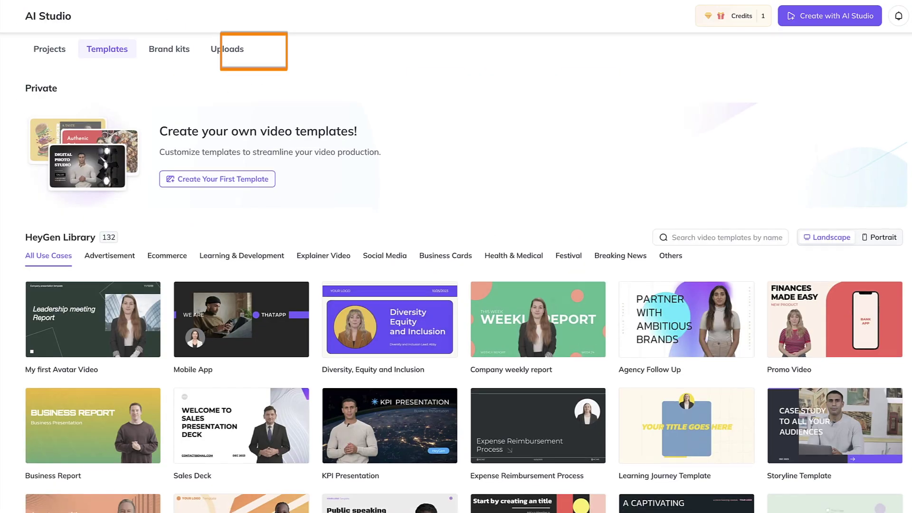
scroll(456, 285, "down", 5)
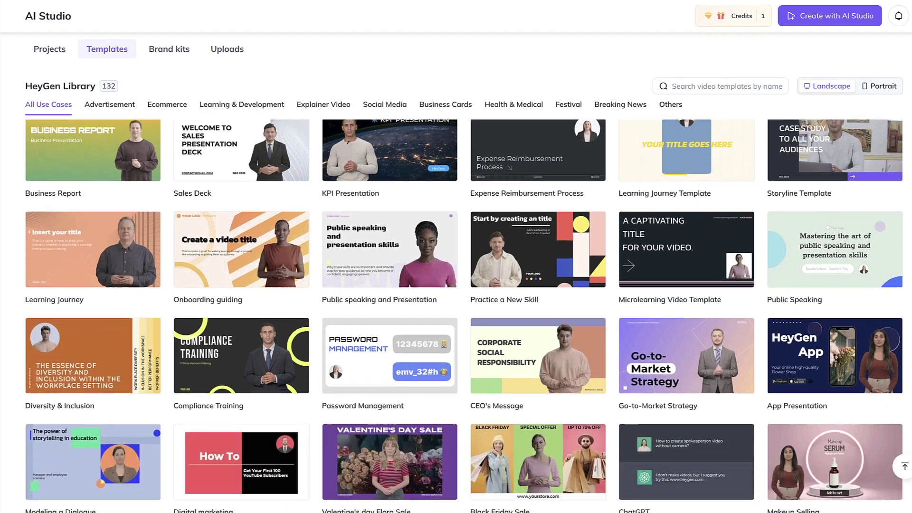
scroll(456, 314, "down", 5)
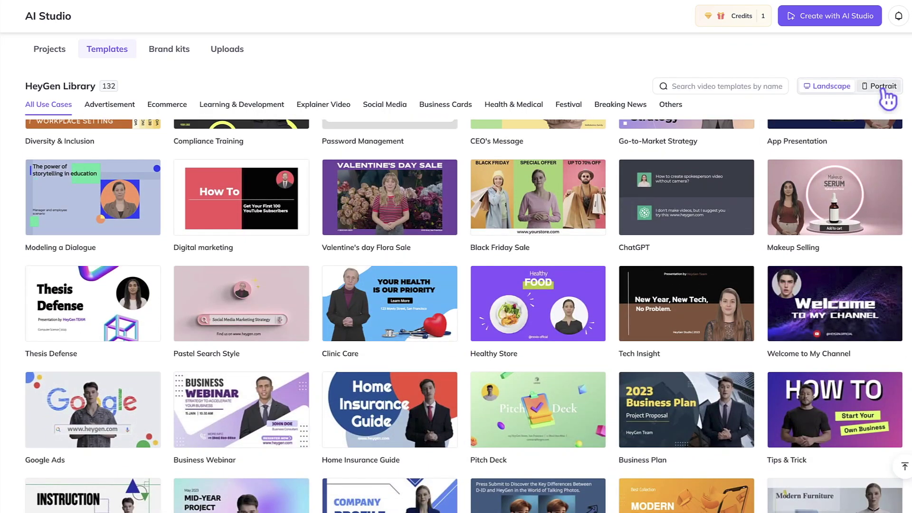
left_click(883, 88)
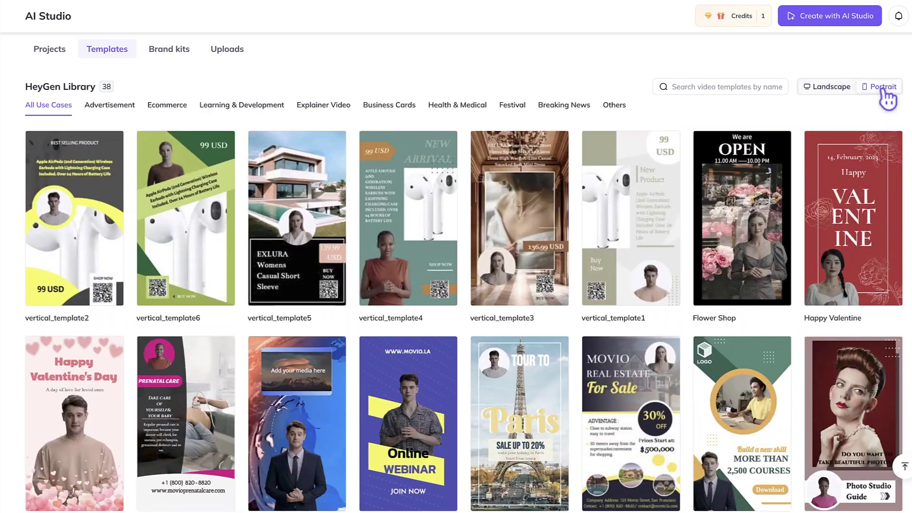
Search the landscape templates for "welcome" and open the "Welcome to HeyGen!" template for editing
left_click(820, 87)
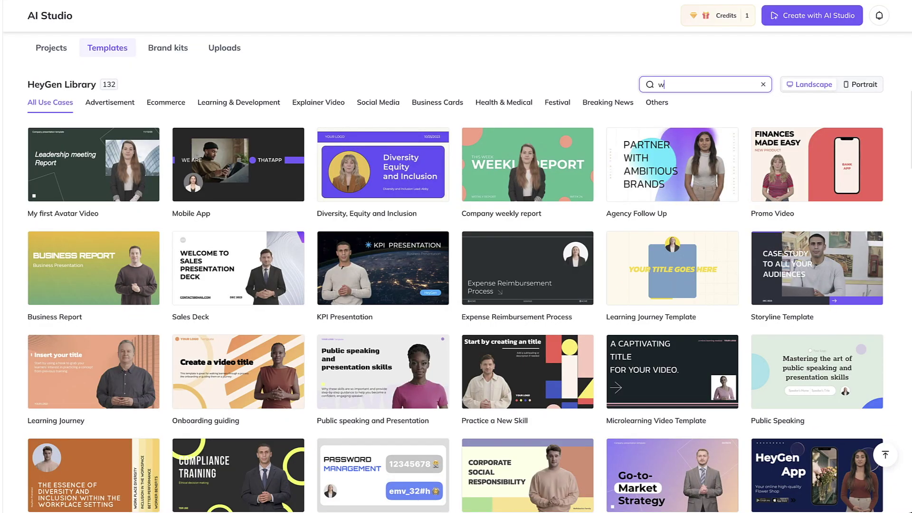
type("elcome")
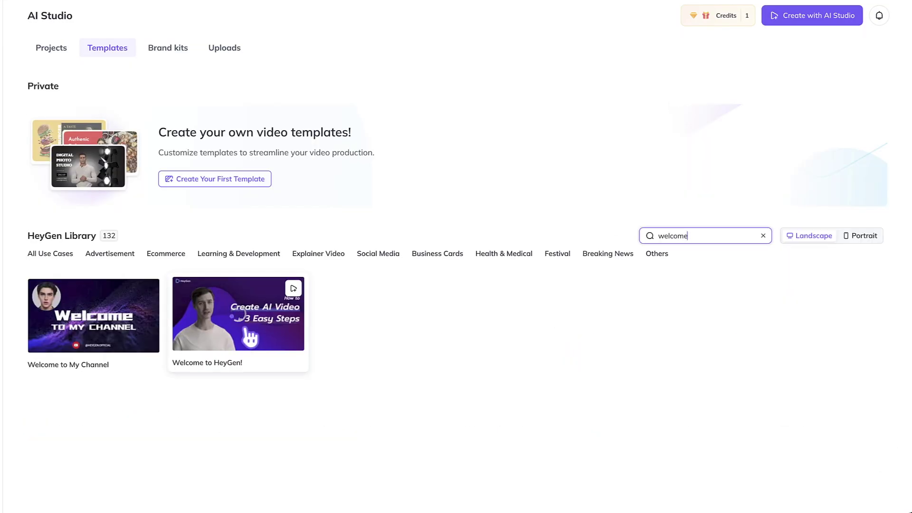
left_click(265, 315)
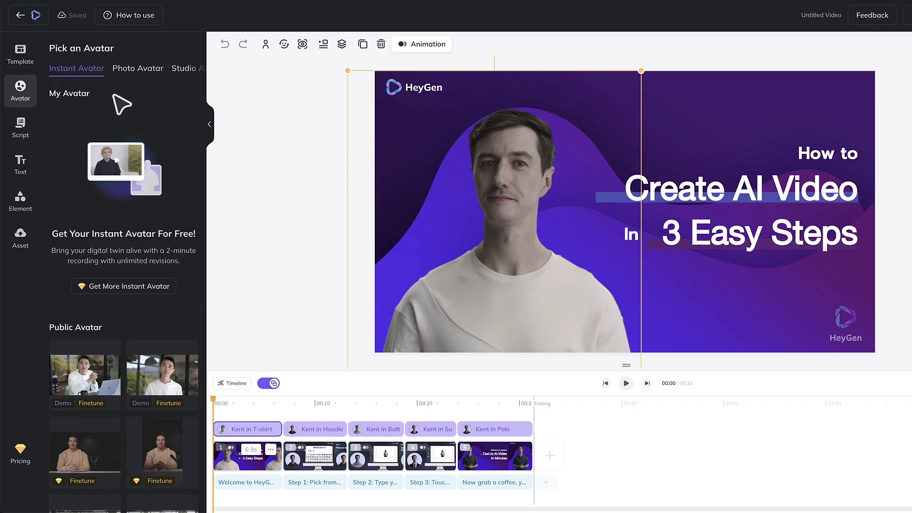
Replace the opening scene's avatar with the studio avatar Vivianna in black and apply it to all avatars in the video
left_click(188, 69)
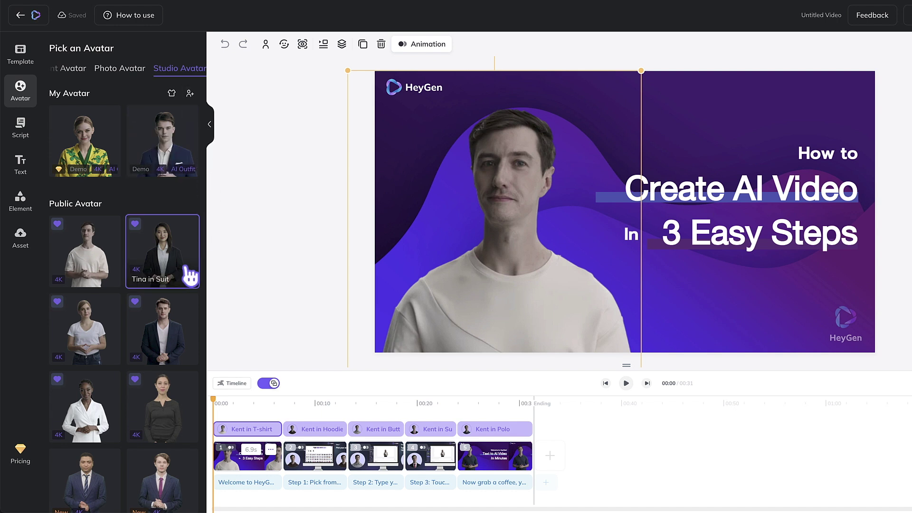
left_click(175, 422)
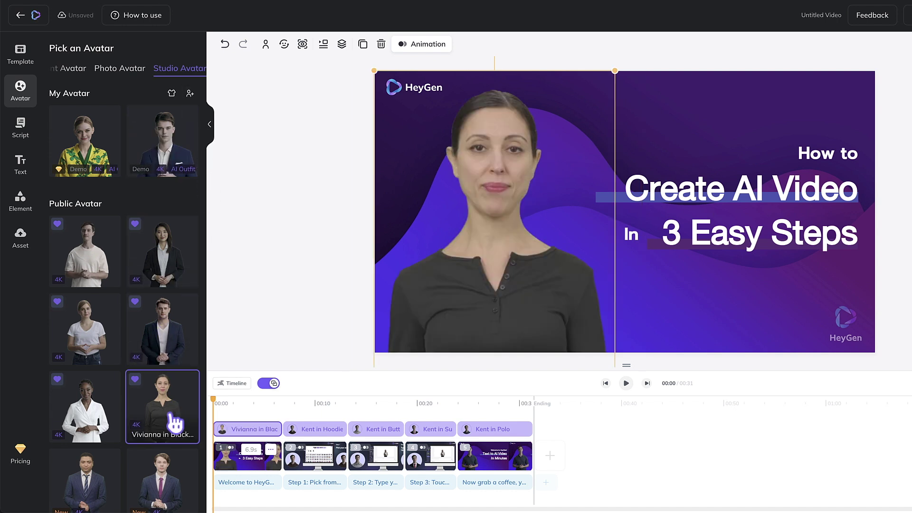
right_click(487, 286)
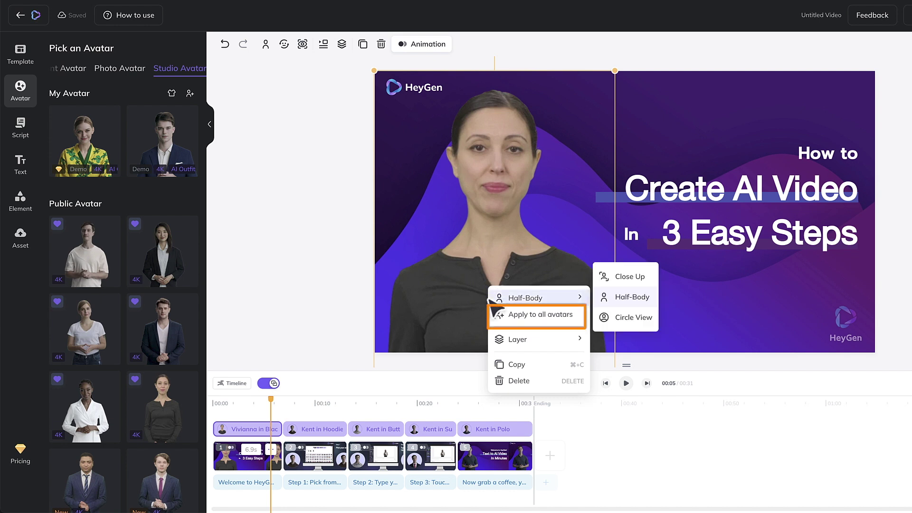
left_click(509, 316)
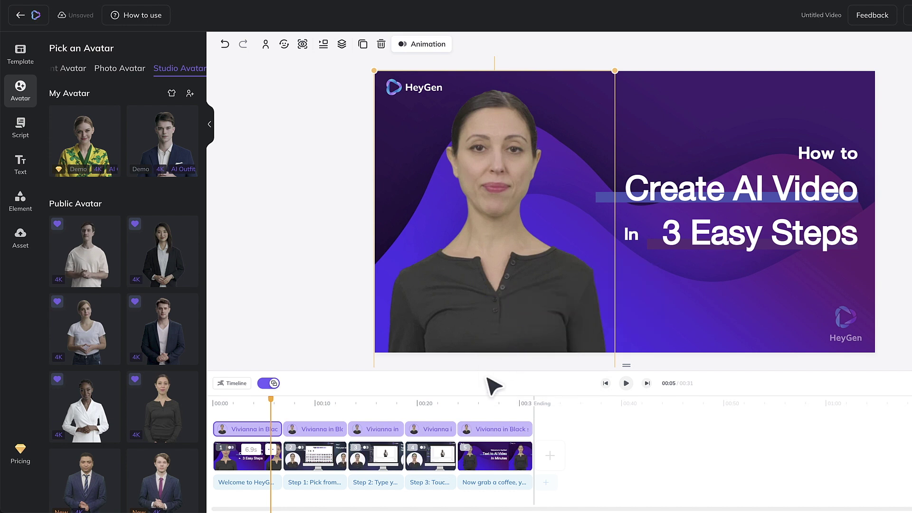
left_click(315, 405)
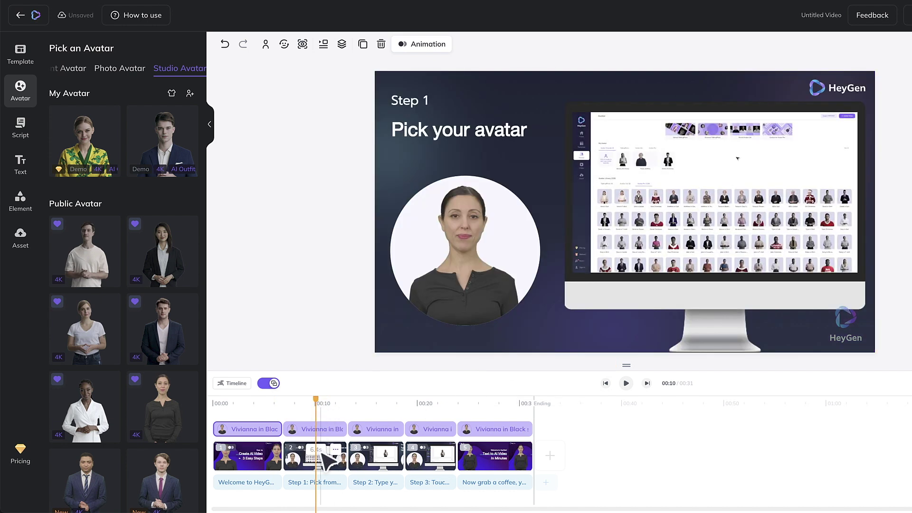
Set the opening script's voice to Elizabeth with the Friendly emotion and apply that voice to the other scripts
left_click(247, 486)
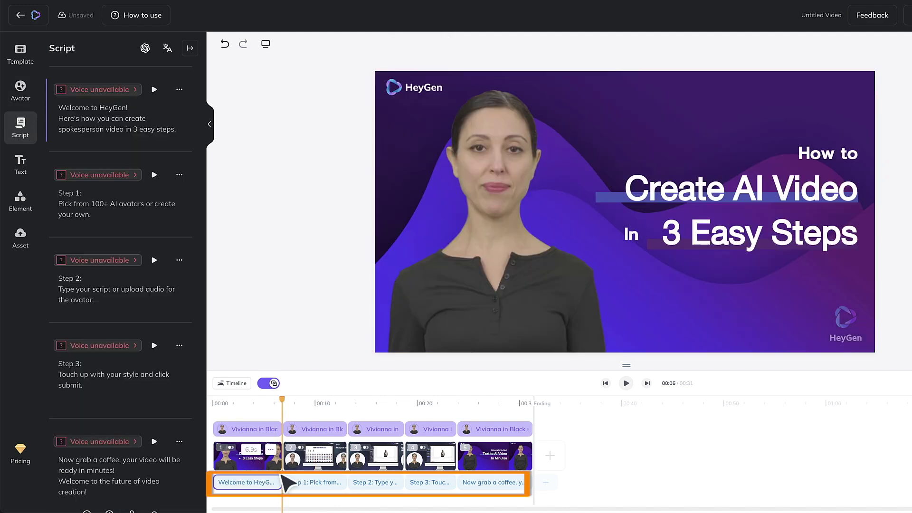
left_click(125, 90)
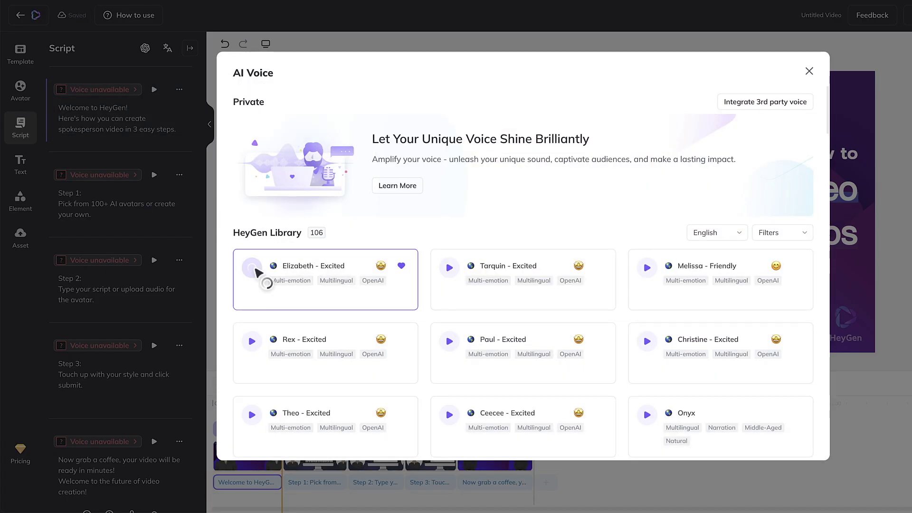
left_click(382, 270)
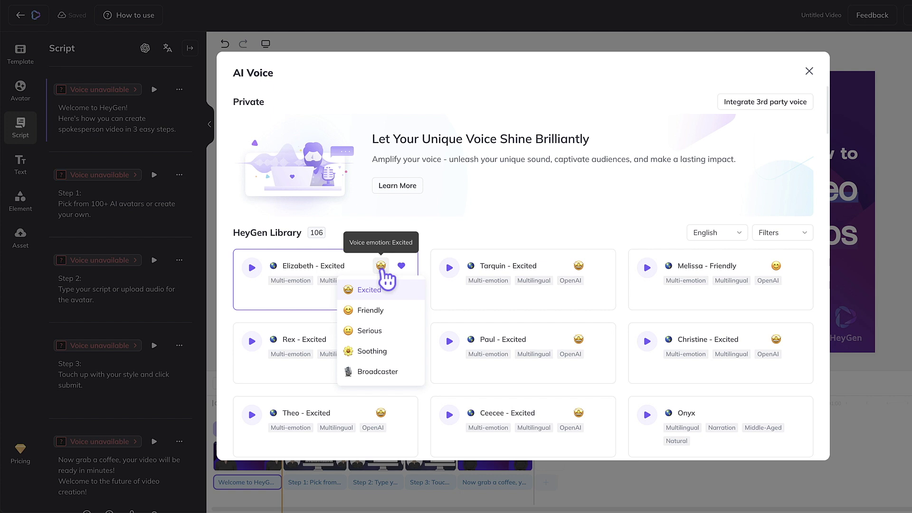
left_click(373, 310)
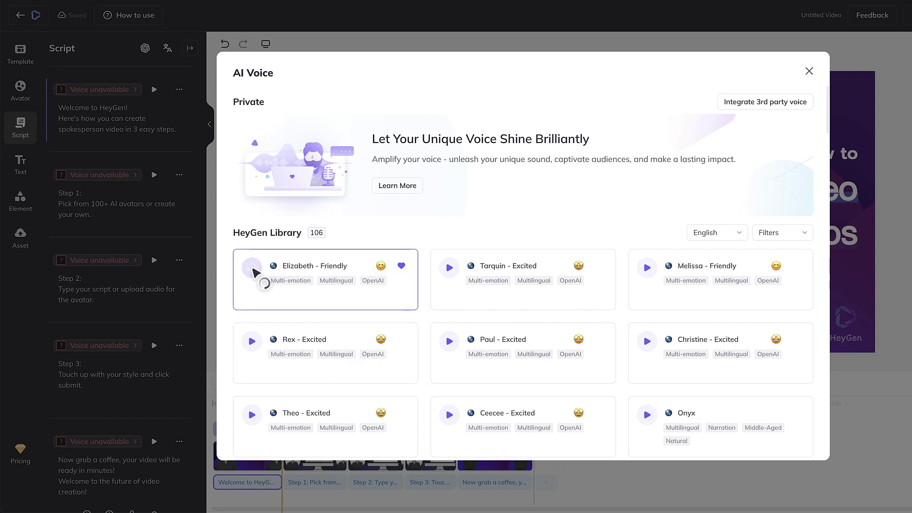
left_click(306, 276)
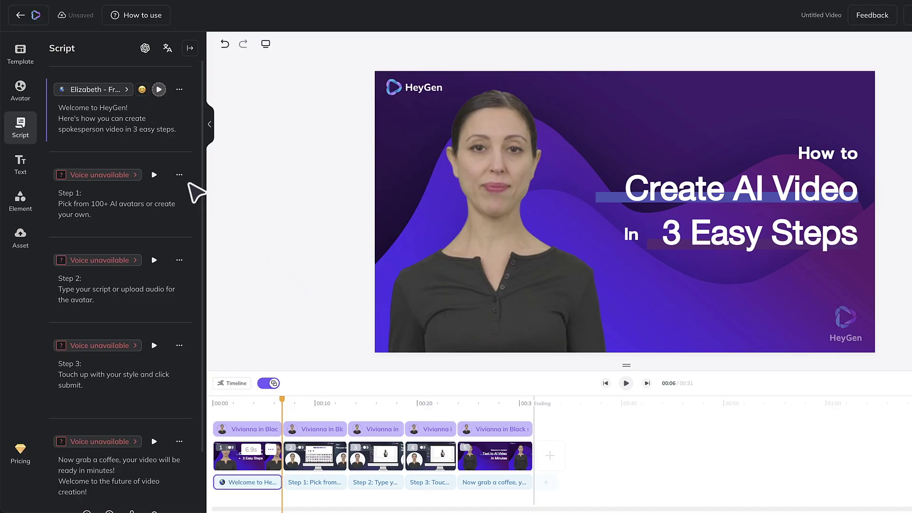
left_click(179, 90)
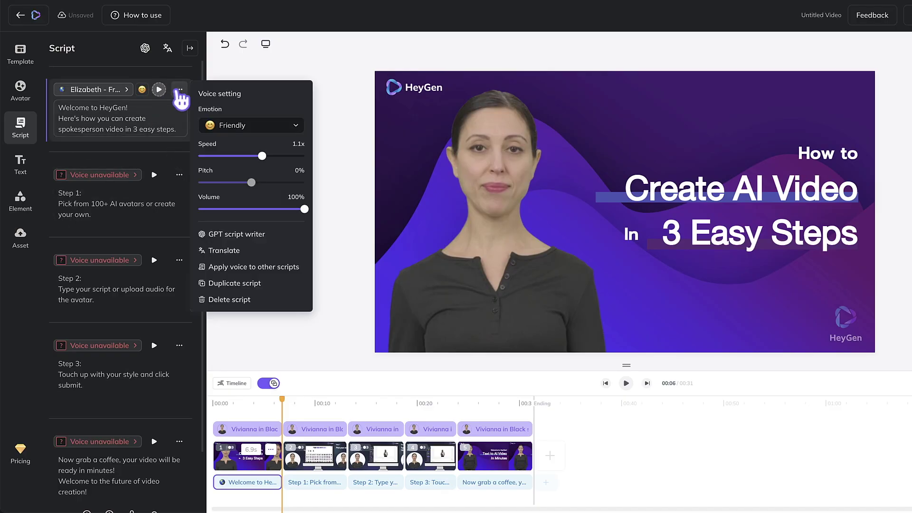
left_click(230, 267)
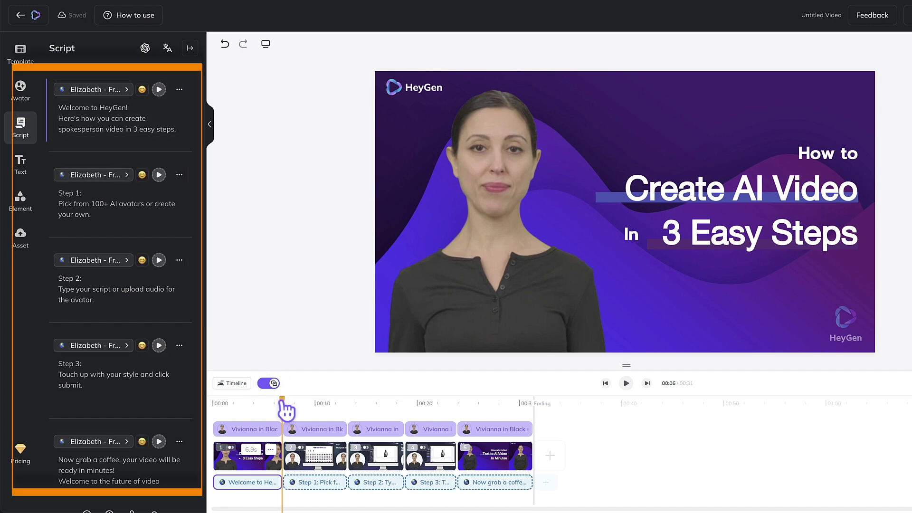
Return the playhead to the beginning to preview the scenes, and submit the video
left_click_drag(287, 408, 217, 402)
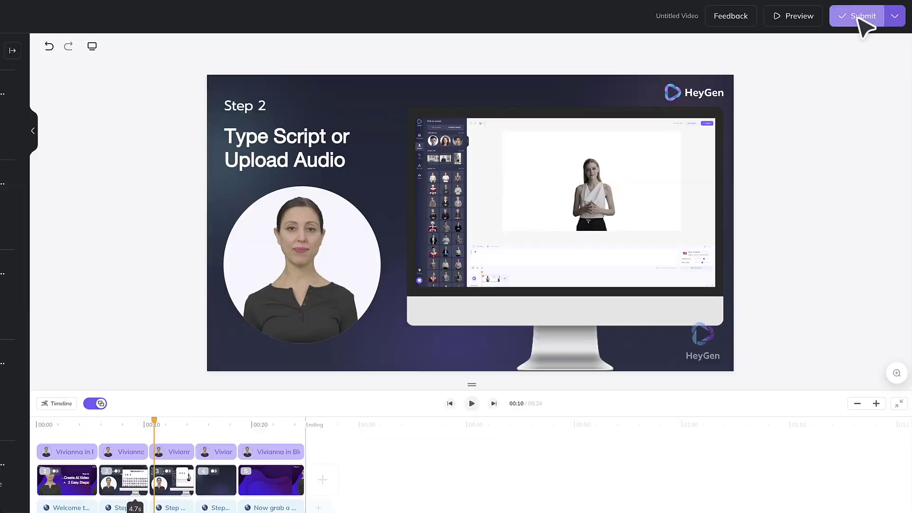
left_click(858, 16)
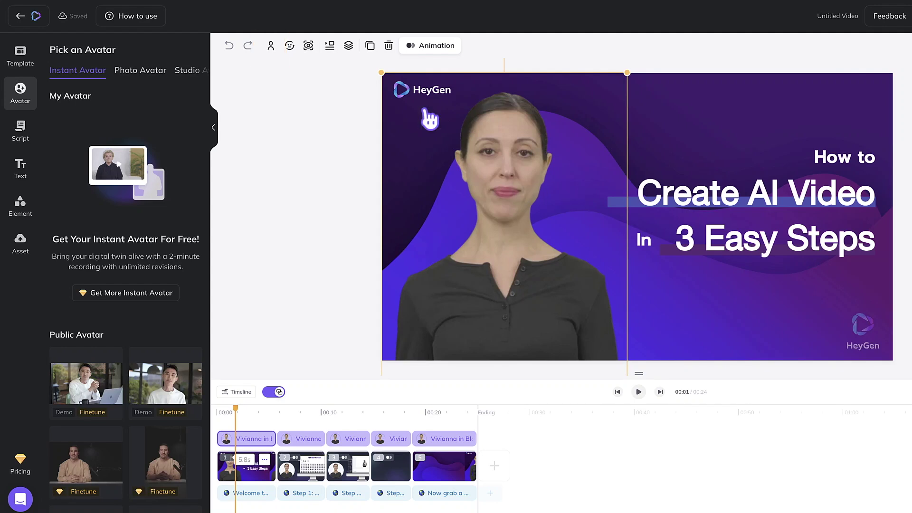
Compare the avatar framings in the opening scene, choose Circle View, and shrink and reposition the avatar beside the title
left_click(270, 48)
left_click(273, 71)
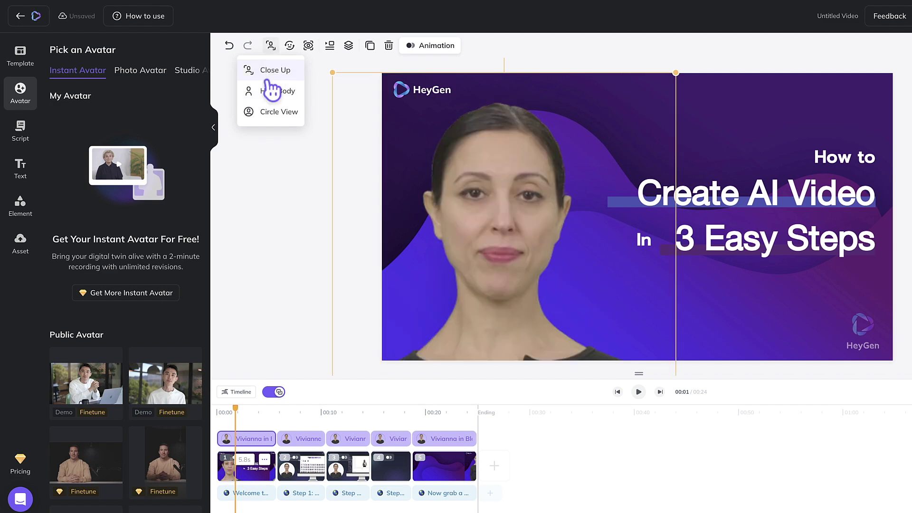
left_click(261, 94)
left_click(267, 115)
left_click_drag(522, 283, 521, 223)
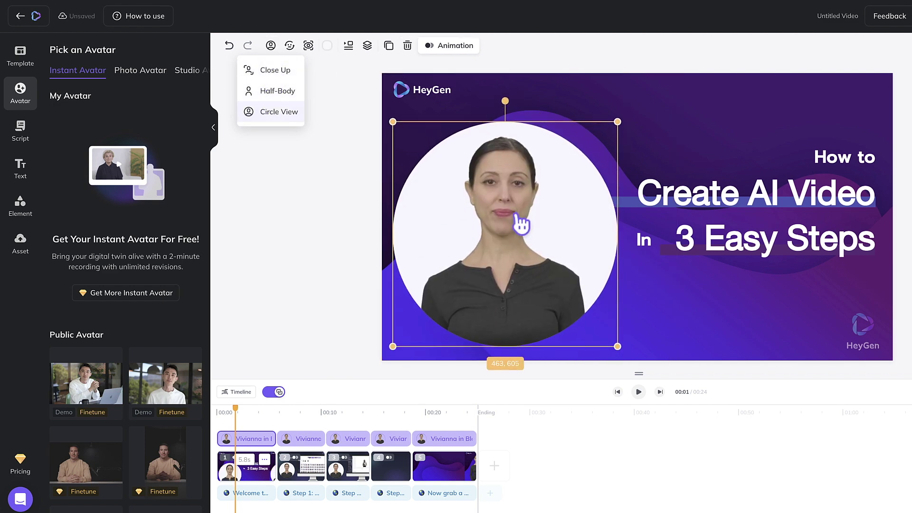
left_click_drag(617, 122, 594, 148)
left_click_drag(494, 206, 505, 204)
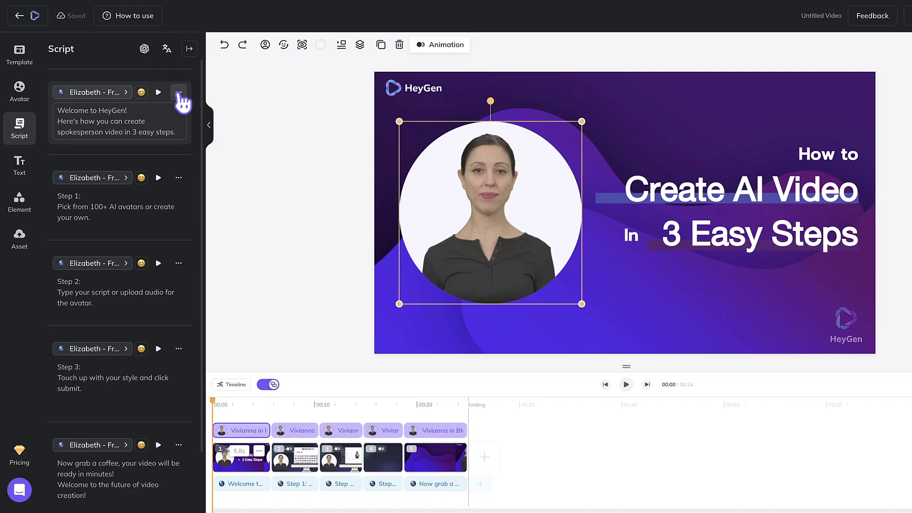
Examine the voice settings and script options of the opening scene's script
left_click(180, 94)
left_click(688, 144)
scroll(745, 185, "down", 3)
scroll(745, 192, "down", 2)
left_click(672, 257)
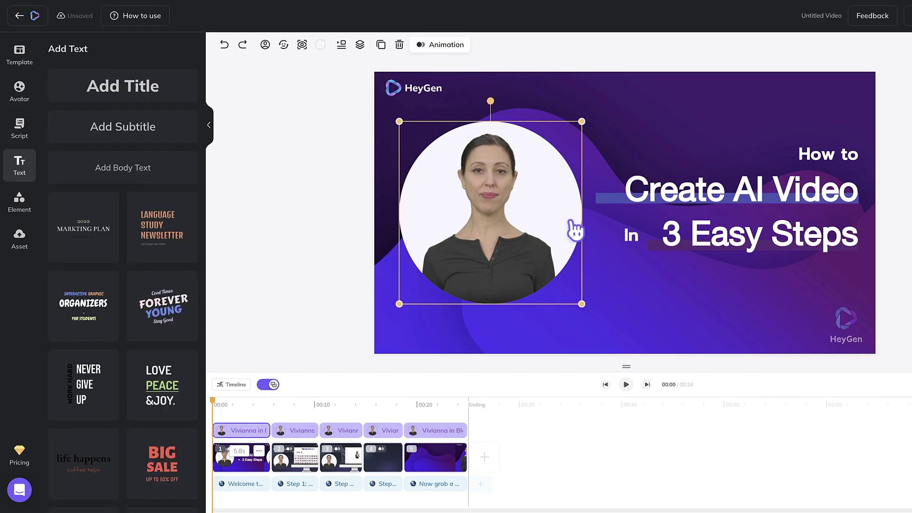
Select the "Create AI Video" title text and browse the stock image and video elements and the assets
left_click(641, 190)
left_click(19, 201)
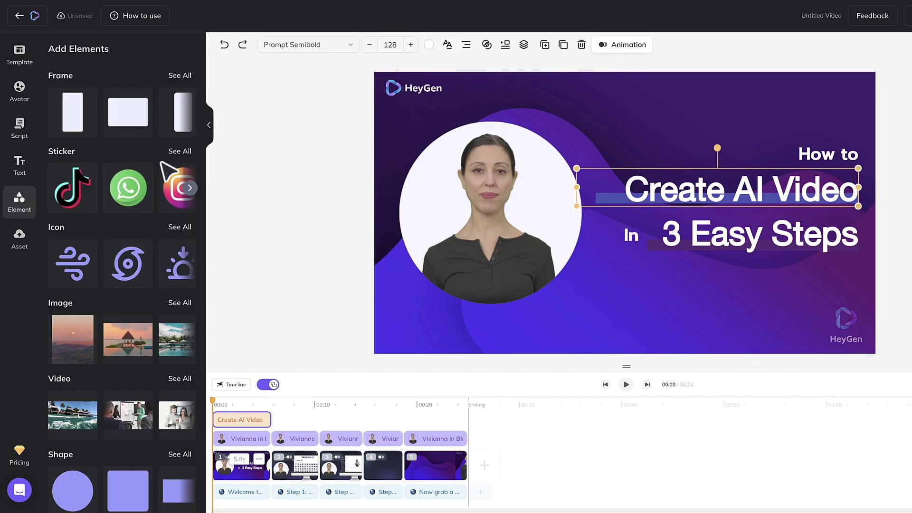
left_click(180, 304)
left_click(54, 49)
left_click(183, 380)
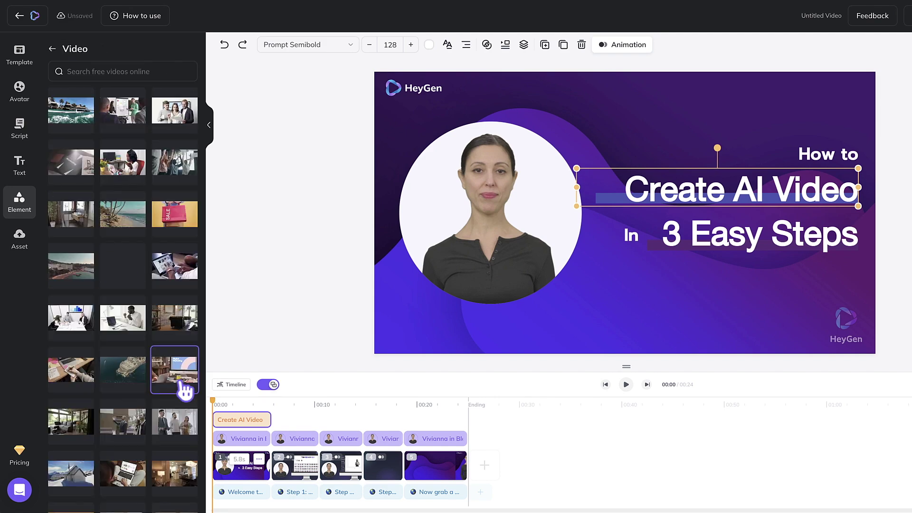
left_click(54, 49)
left_click(21, 238)
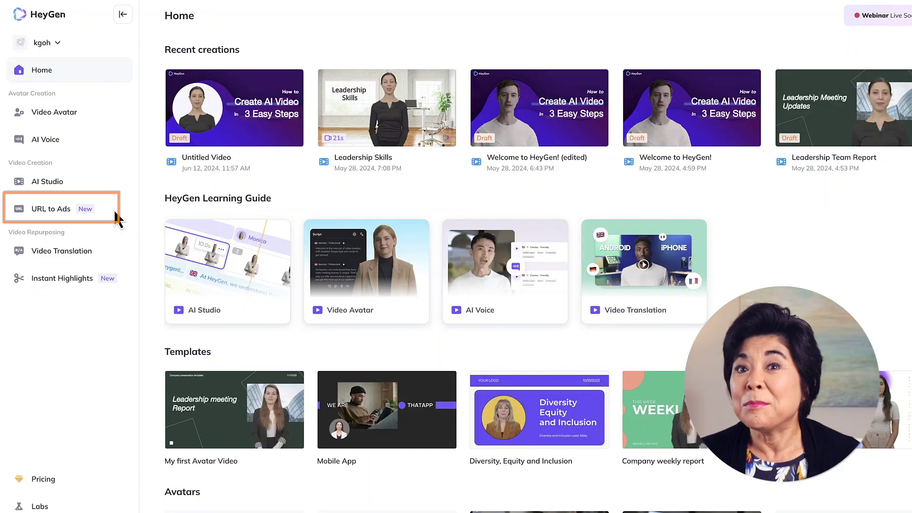
Start a URL to Ads project from the Roku Express sample and accept its product details
left_click(49, 212)
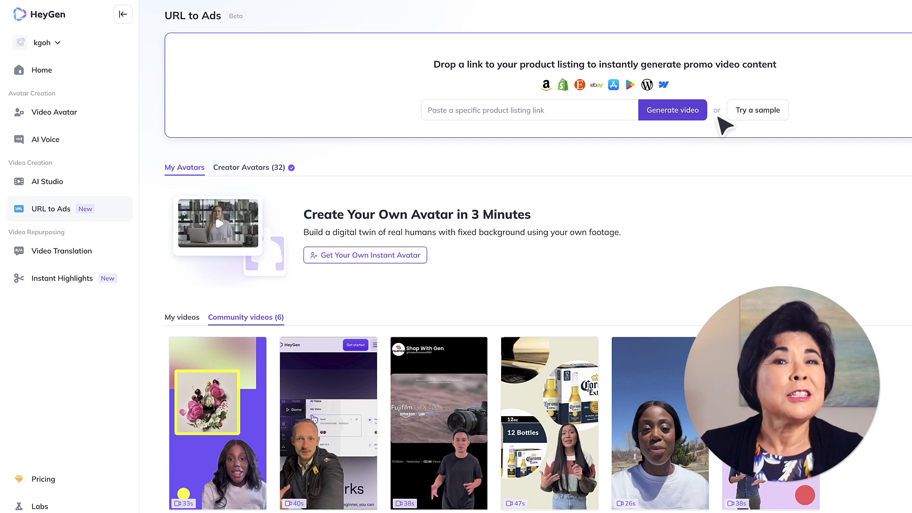
left_click(745, 125)
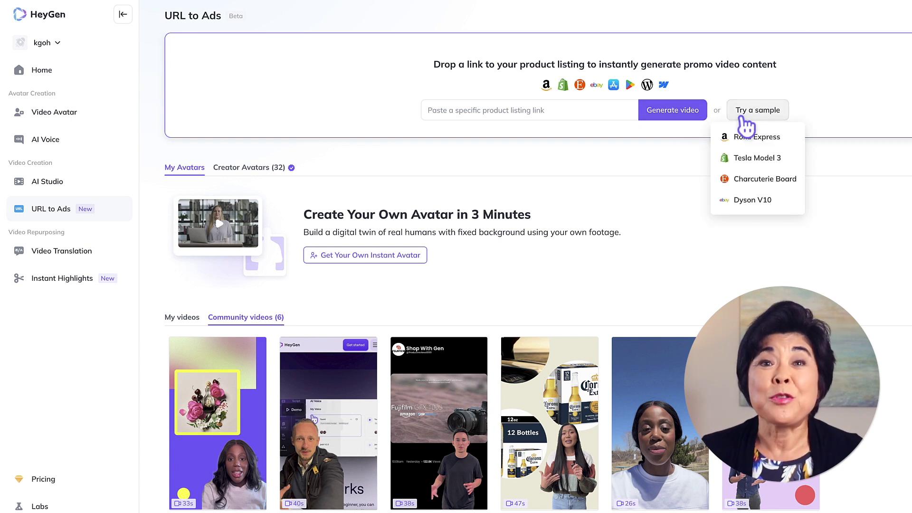
left_click(742, 143)
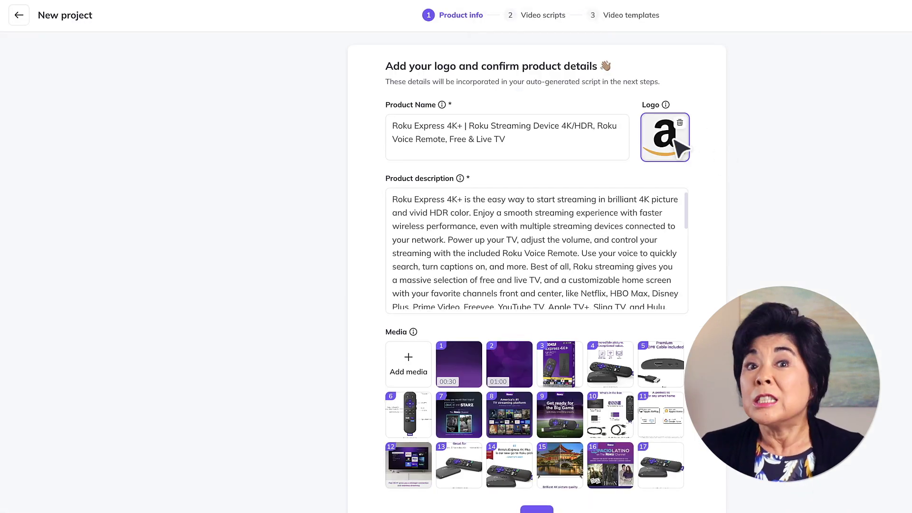
scroll(685, 208, "down", 10)
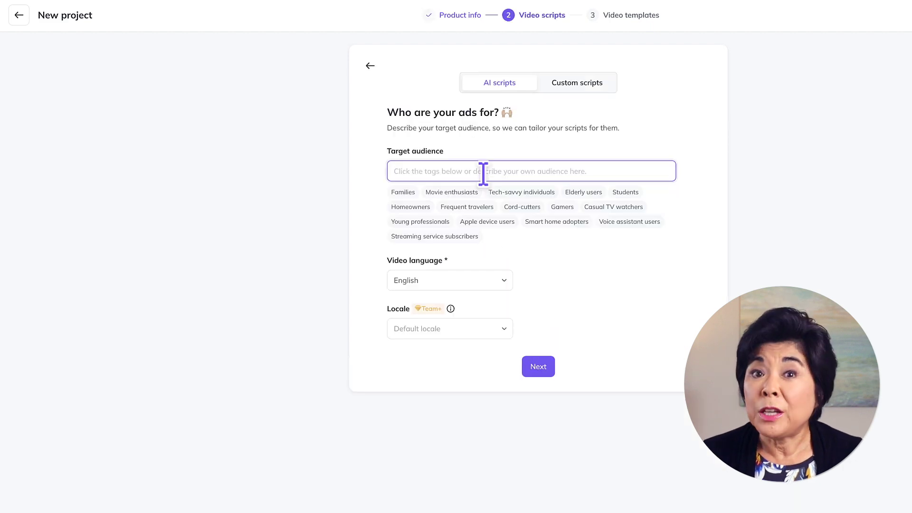
Target the ad at tech-savvy individuals in English and choose the "Top 3 reasons" AI script
left_click(505, 282)
left_click(587, 296)
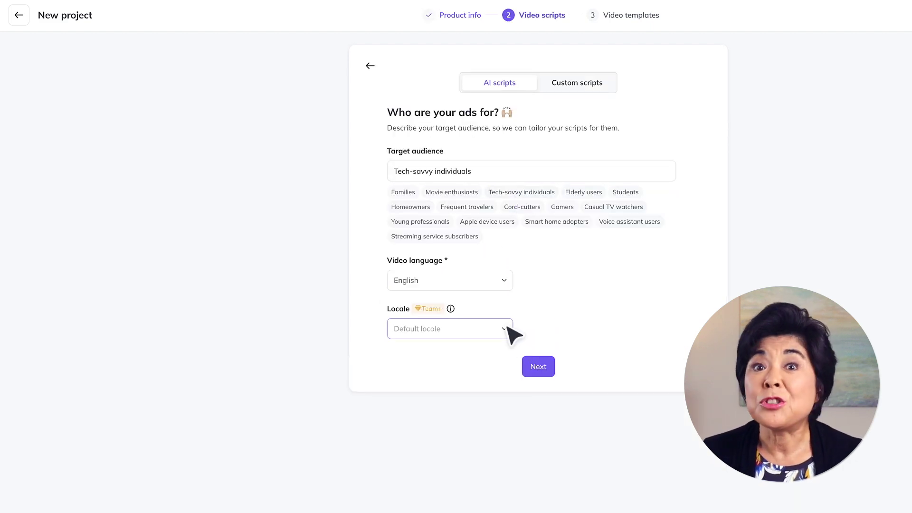
left_click(538, 366)
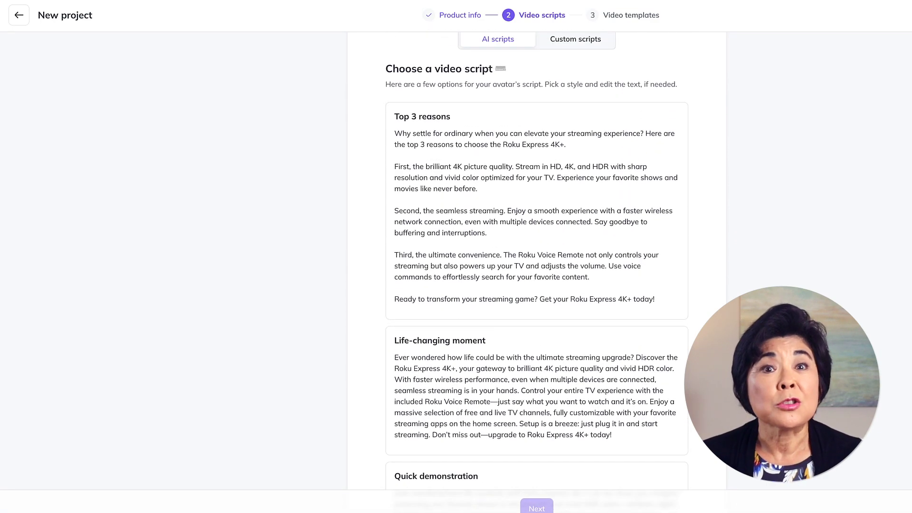
left_click(501, 209)
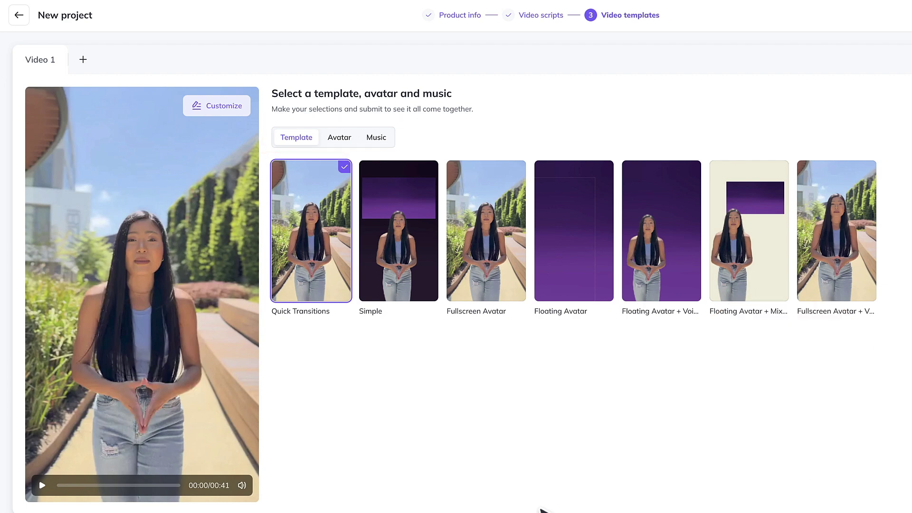
Choose the "Daran outside walking" avatar for the ad, preview the video and submit it
left_click(343, 143)
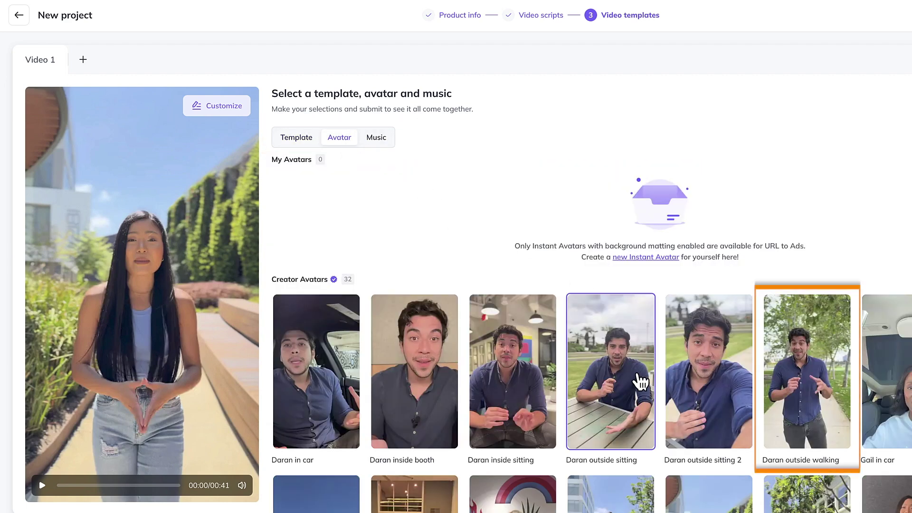
left_click(802, 387)
left_click(42, 485)
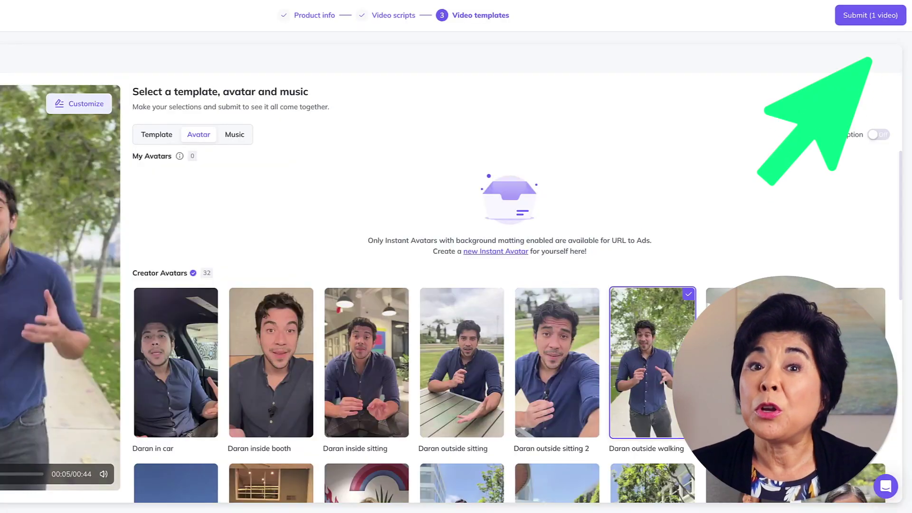
left_click(870, 19)
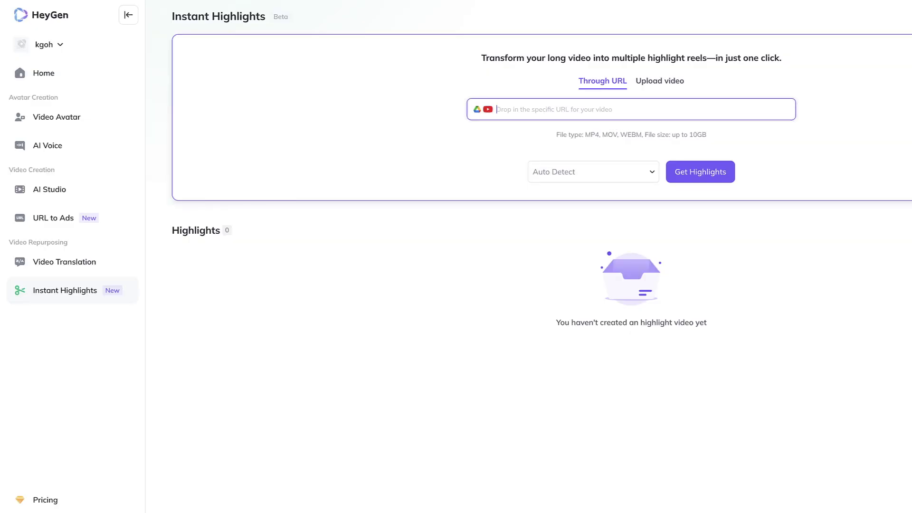
type("https://www.youtube.com/watch?v=hhYMcBzLTWs&t=1s")
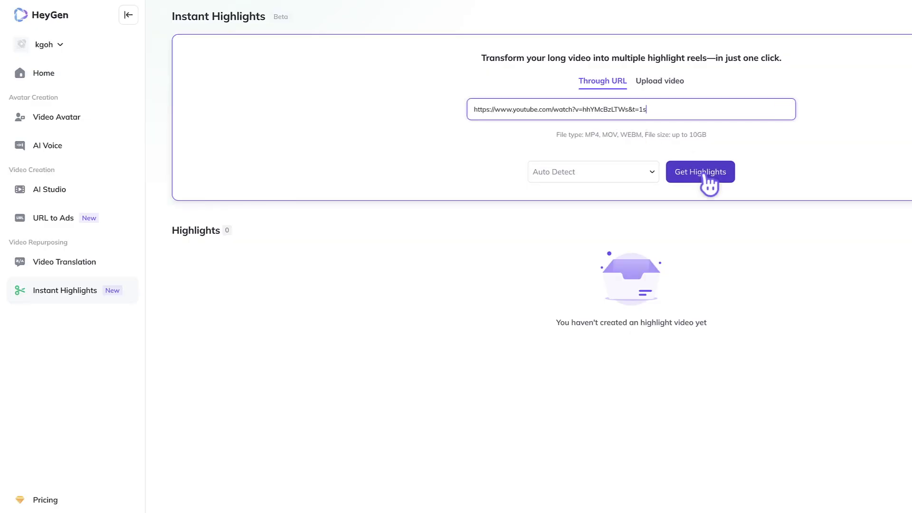
left_click(701, 173)
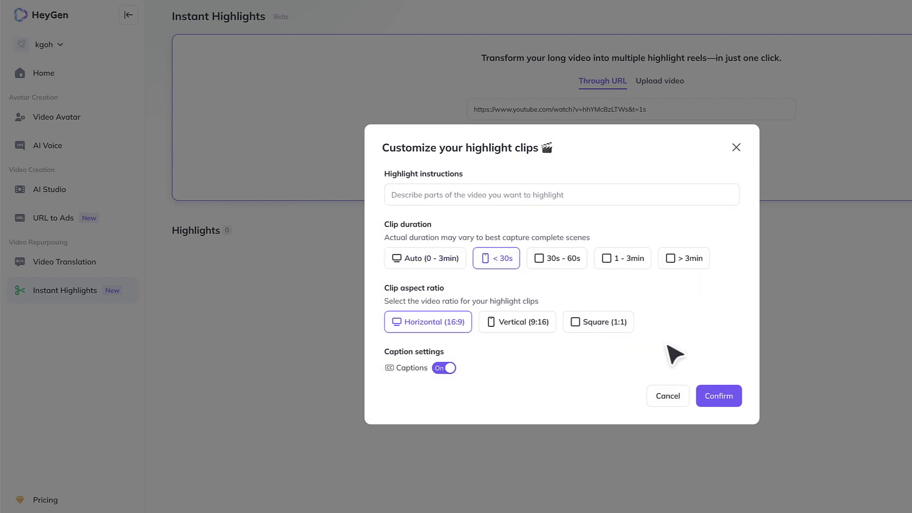
left_click(719, 401)
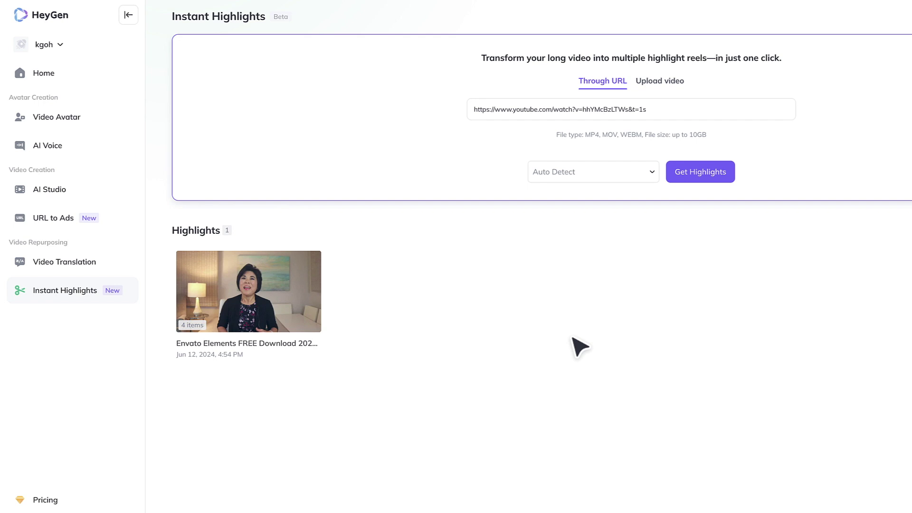
left_click(290, 316)
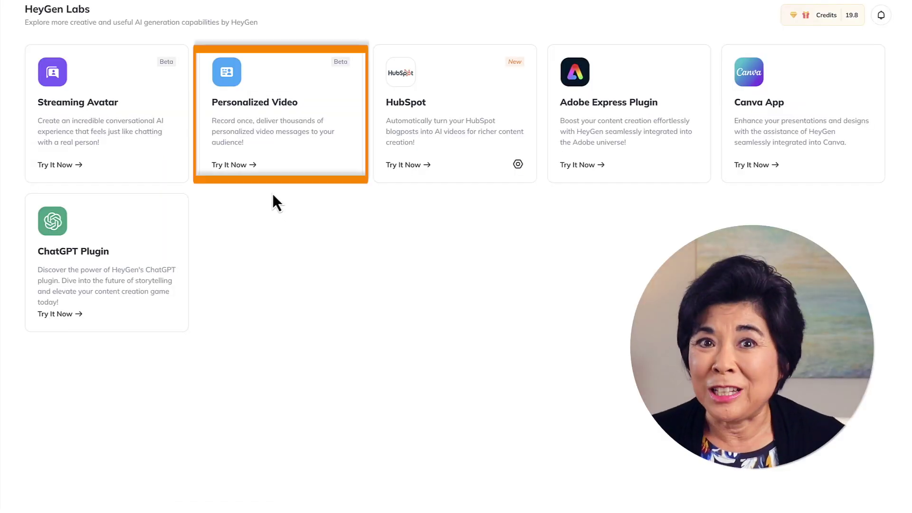
Try the Personalized Video feature from HeyGen Labs and look through the landscape video templates in the HeyGen Library
left_click(244, 166)
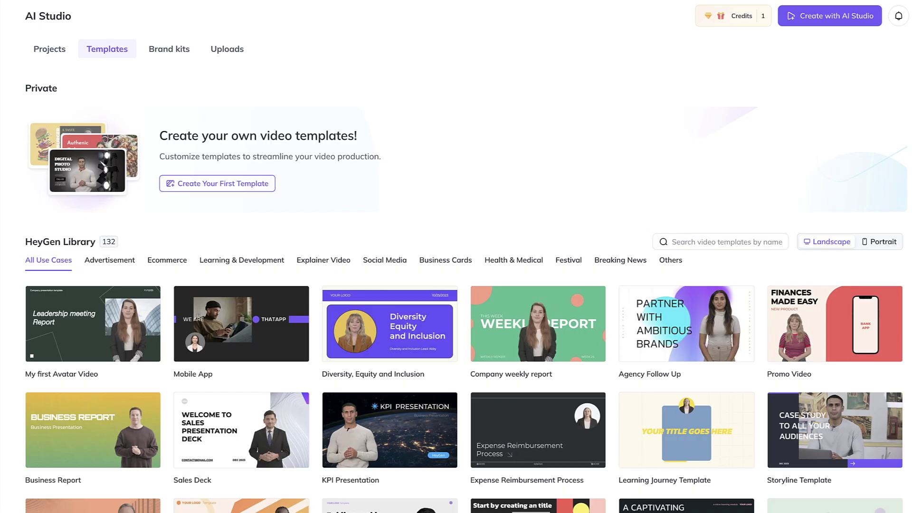
scroll(456, 285, "down", 6)
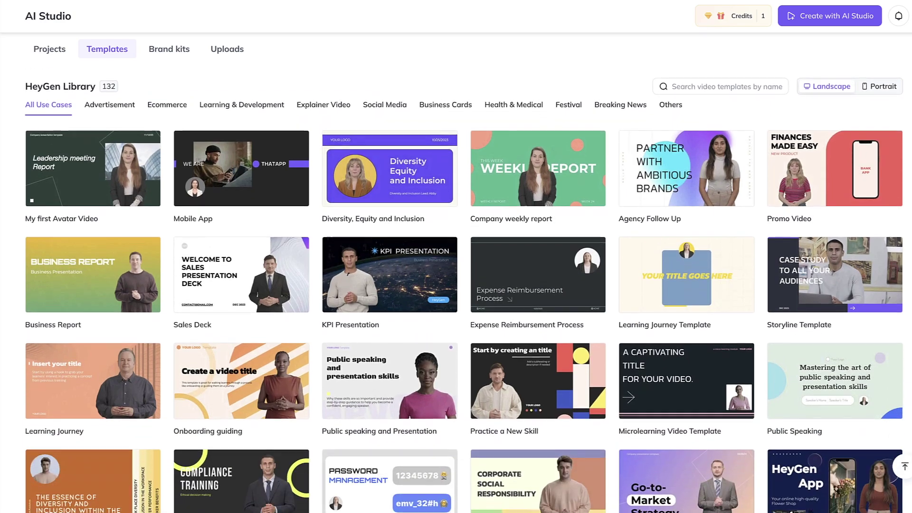
scroll(455, 285, "down", 5)
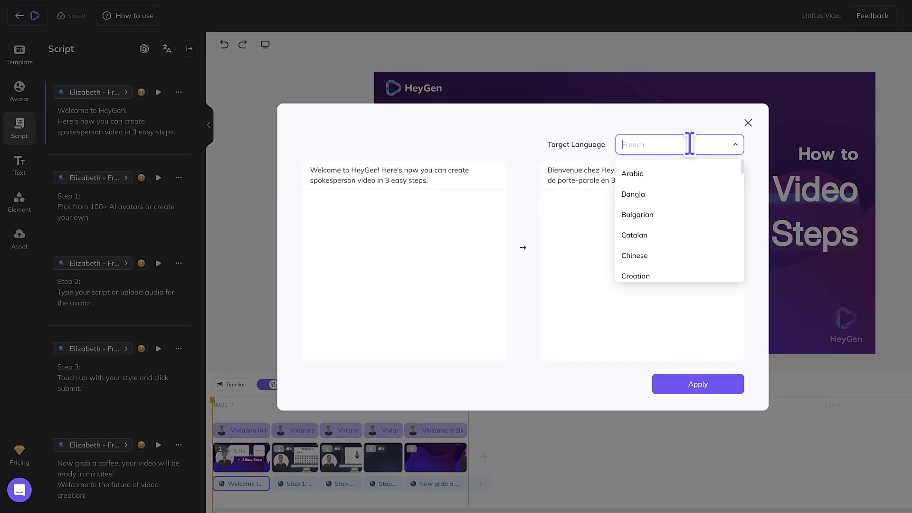
Choose another target language from the list for translating the welcome script
left_click_drag(746, 181, 747, 198)
left_click(674, 252)
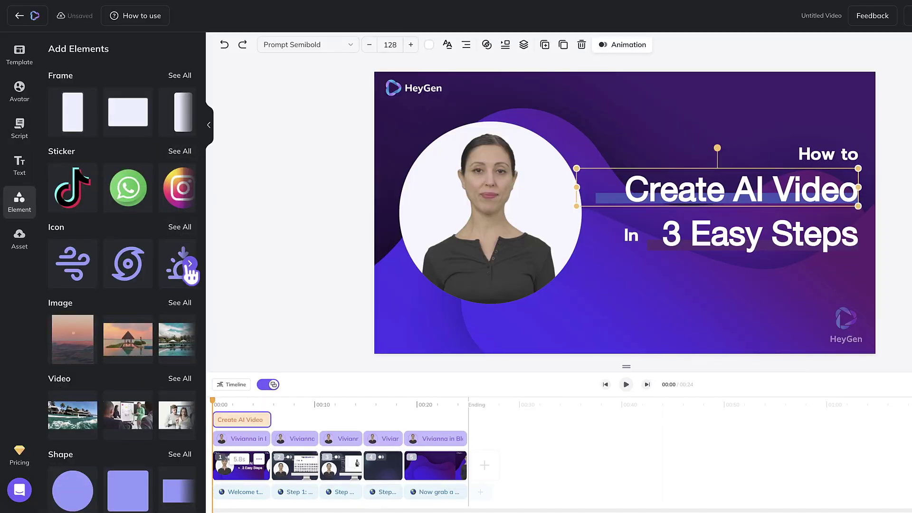
View the complete image collection among the elements that can be added to the video
left_click(180, 301)
left_click(54, 47)
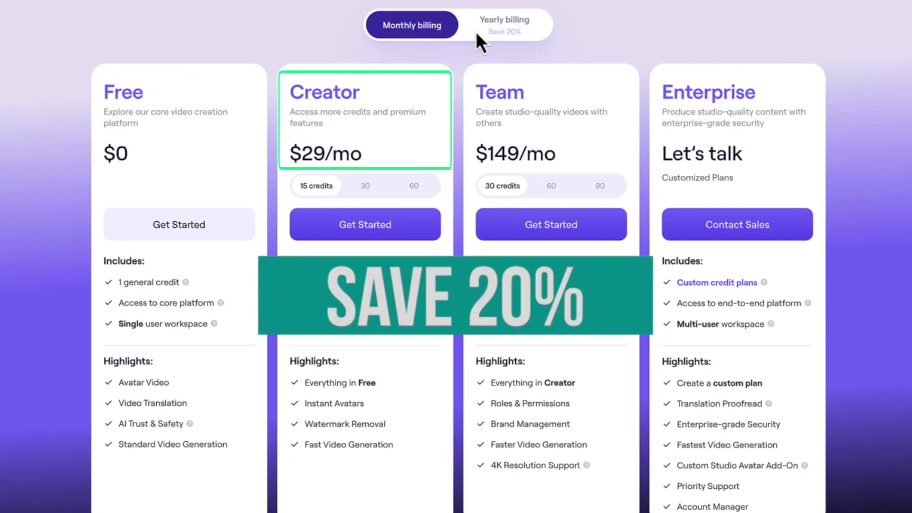
Show the Free, Creator, Team and Enterprise plan prices with yearly billing
left_click(535, 29)
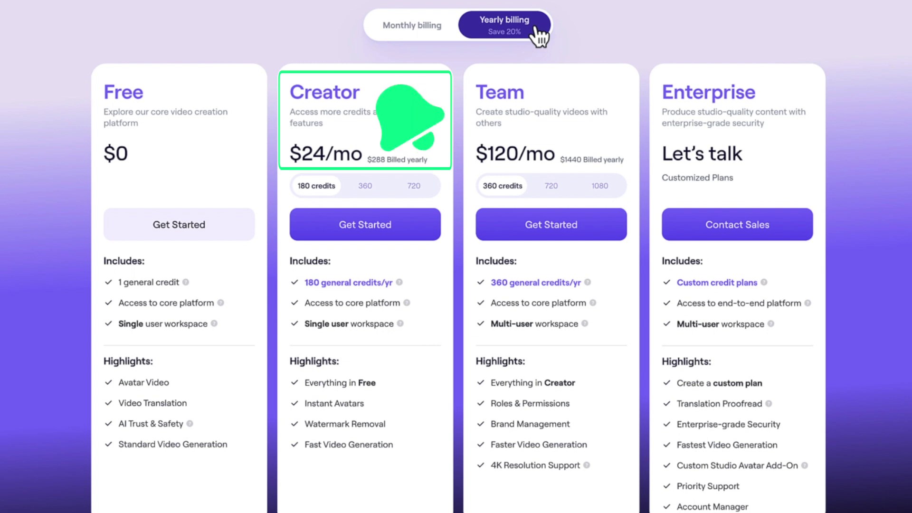